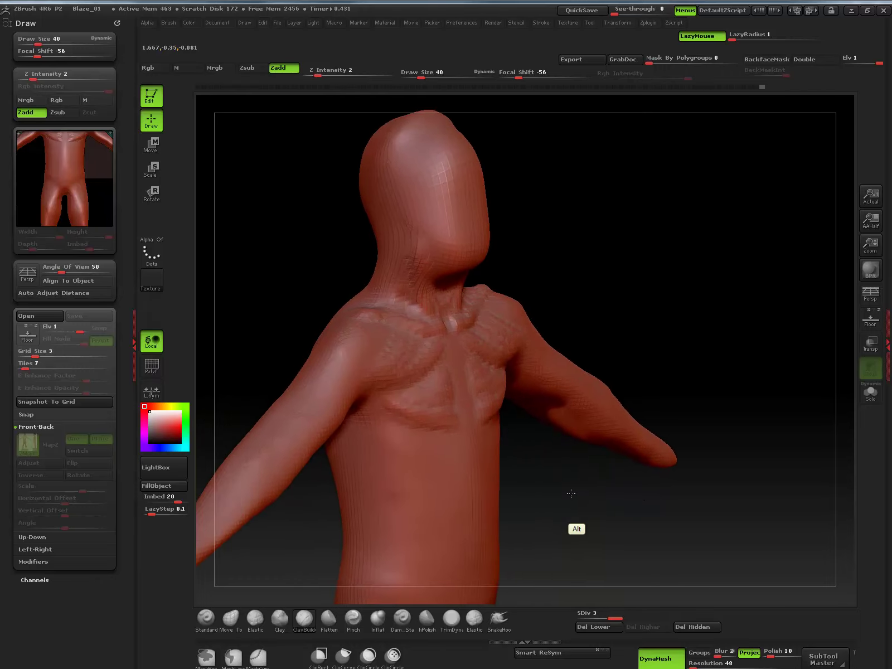
# - Pull the chest profile forward from the side with the Move Topological brush at draw size 200
pyautogui.click(230, 618)
pyautogui.keyDown('shift'); pyautogui.moveTo(529, 493); pyautogui.dragTo(616, 407); pyautogui.keyUp('shift')
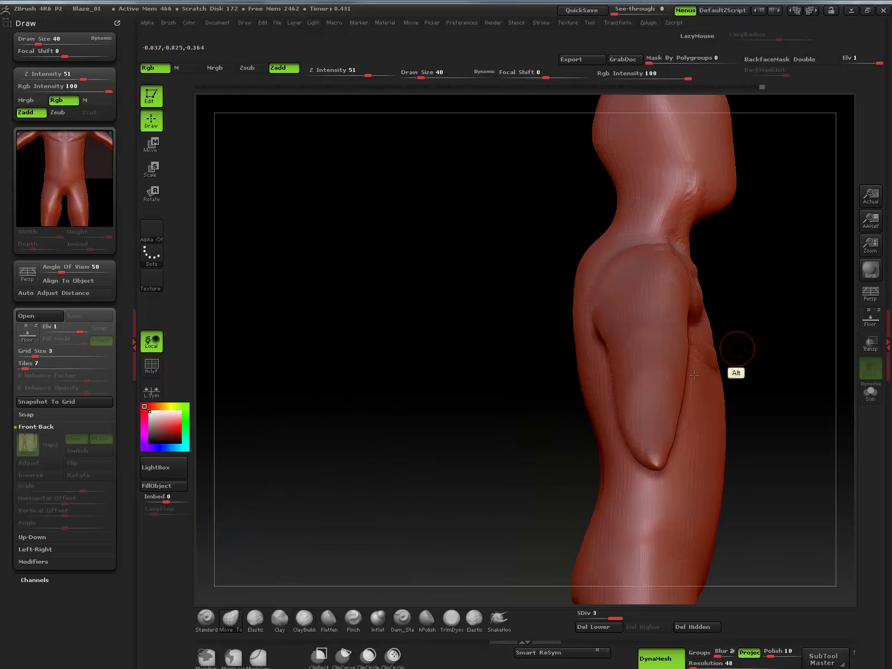
pyautogui.keyDown('alt'); pyautogui.moveTo(726, 336); pyautogui.dragTo(651, 370); pyautogui.keyUp('alt')
pyautogui.press(']')
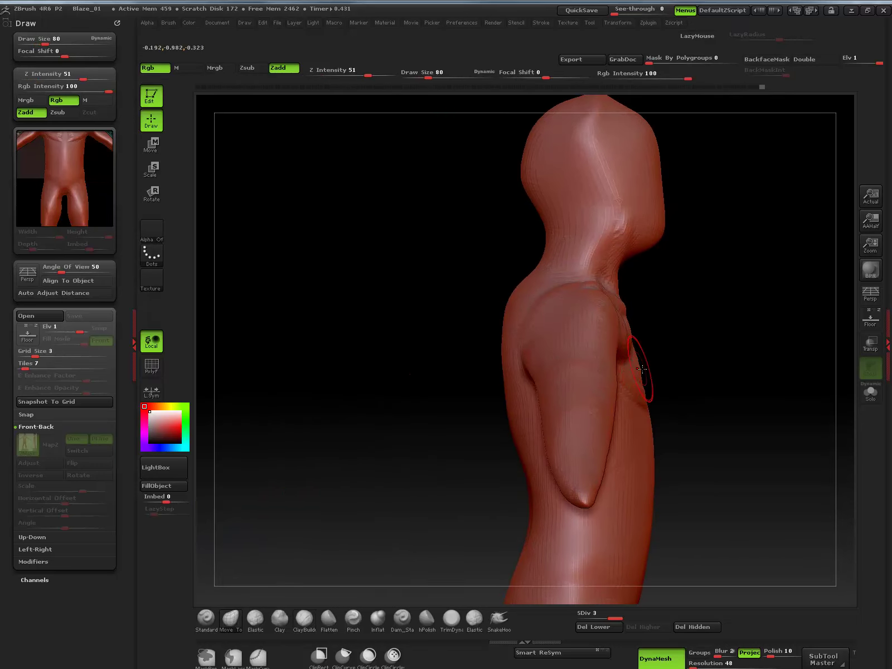
pyautogui.press(']')
pyautogui.press(']')
pyautogui.press(']')
pyautogui.press(']')
pyautogui.press(']')
pyautogui.press(']')
pyautogui.press(']')
pyautogui.press(']')
pyautogui.press(']')
pyautogui.press(']')
pyautogui.press(']')
pyautogui.press(']')
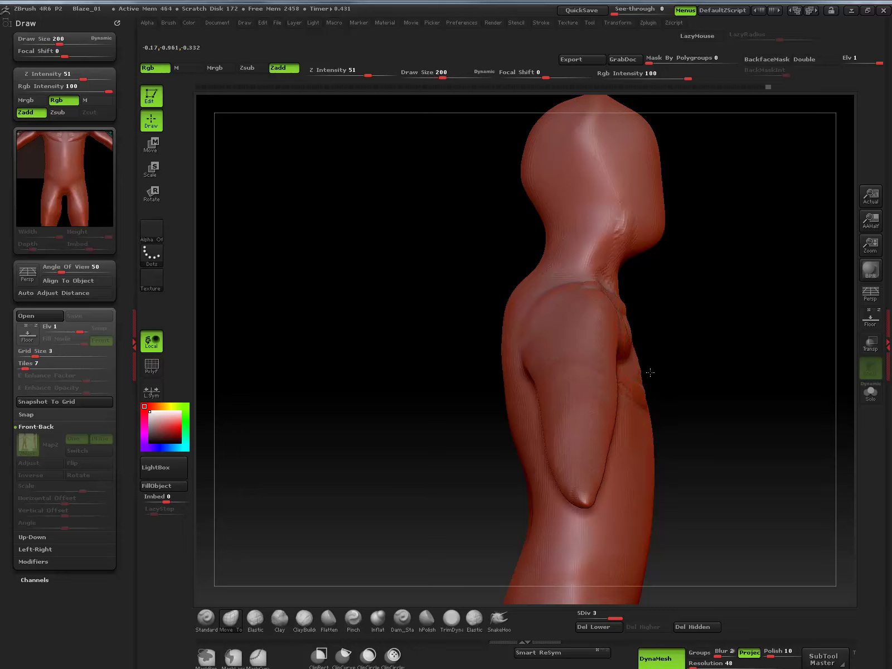
pyautogui.moveTo(681, 380)
pyautogui.mouseDown()
pyautogui.moveTo(669, 373)
pyautogui.moveTo(659, 331)
pyautogui.mouseUp()
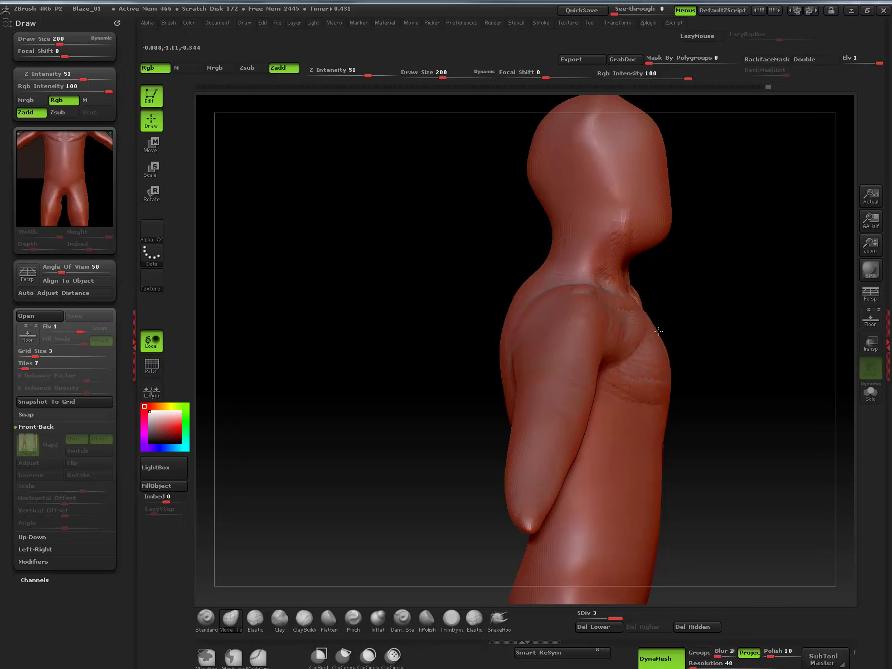
# - Adjust the outer chest contour near the armpit from the front with the Move Topological brush
pyautogui.moveTo(712, 438); pyautogui.dragTo(669, 434)
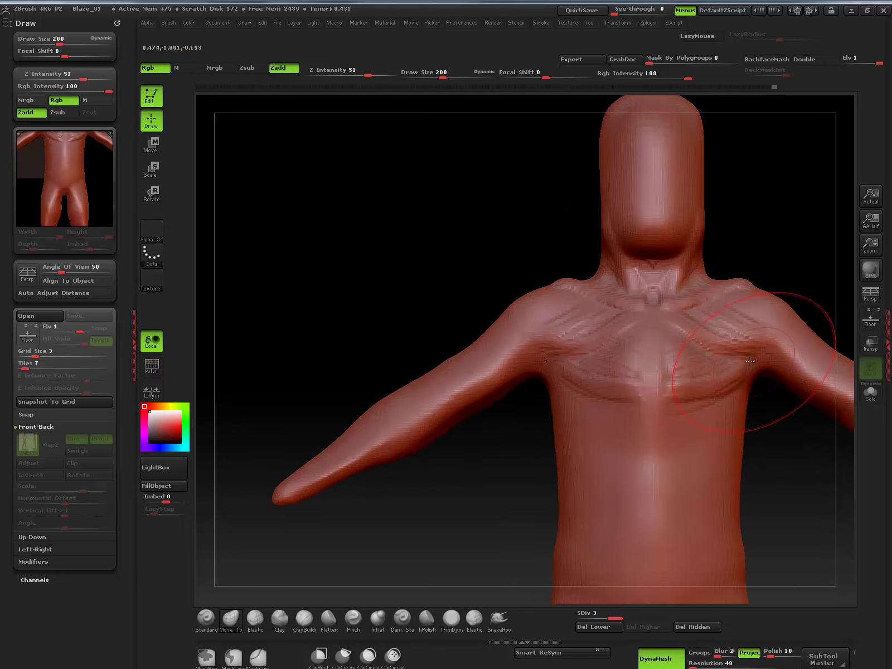
pyautogui.moveTo(752, 364); pyautogui.dragTo(758, 371)
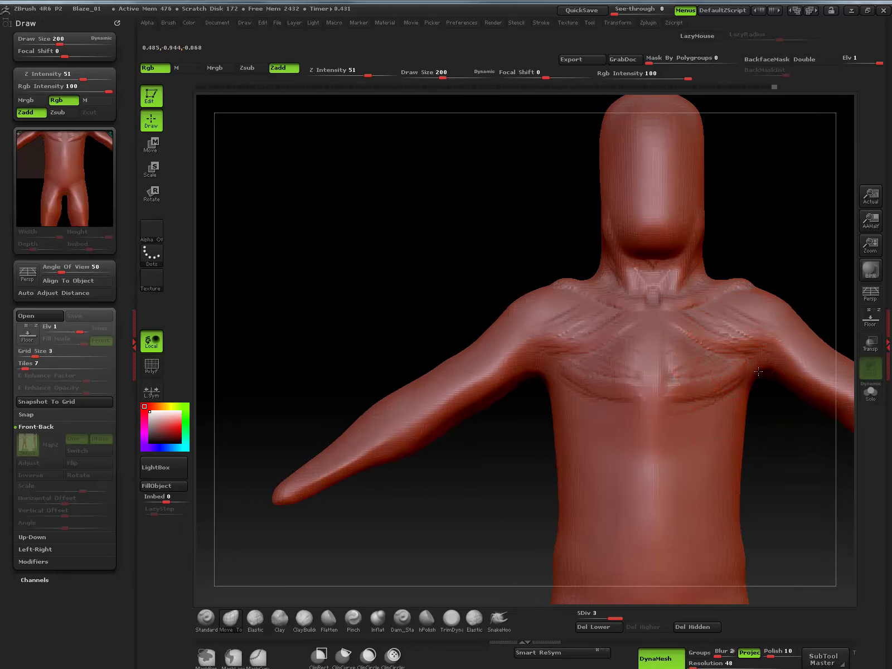
pyautogui.keyDown('alt'); pyautogui.moveTo(492, 477); pyautogui.dragTo(409, 491); pyautogui.keyUp('alt')
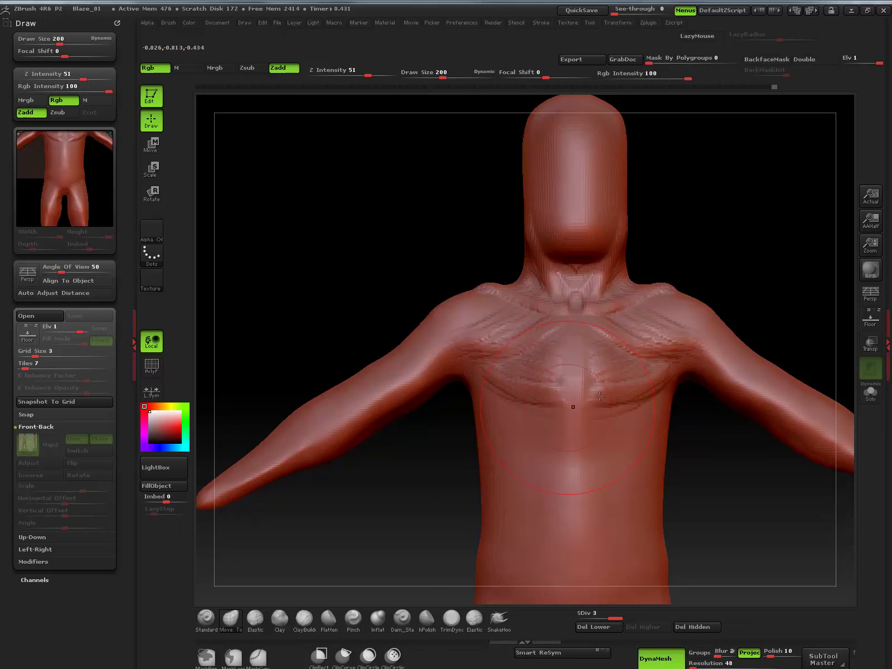
# - Build up the pectorals with ClayBuildup and smooth them with the Smooth brush's Z Intensity set to 35
pyautogui.click(304, 618)
pyautogui.press('[')
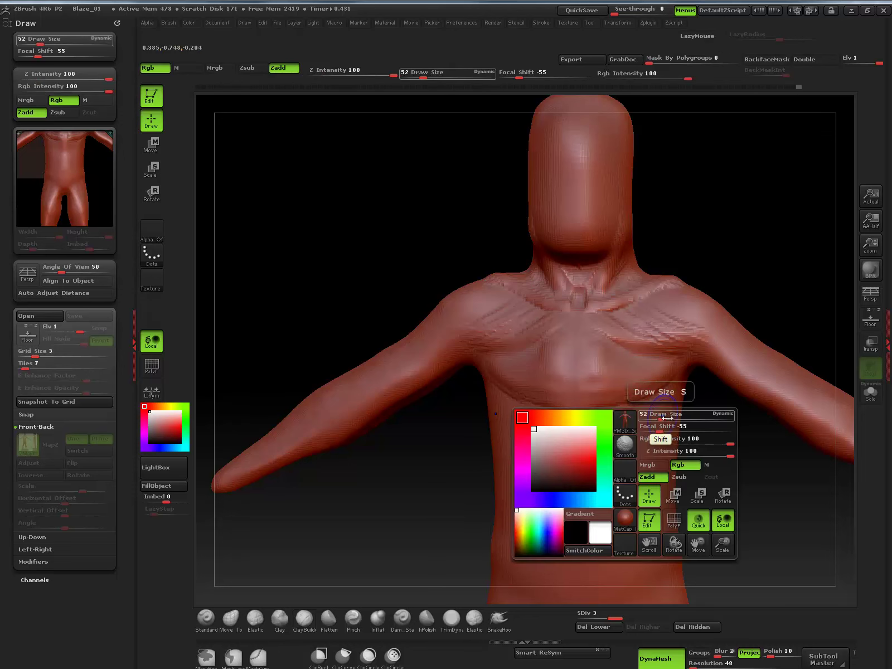
pyautogui.rightClick(664, 404)
pyautogui.click(708, 457)
pyautogui.keyDown('shift'); pyautogui.moveTo(707, 457); pyautogui.dragTo(696, 457); pyautogui.keyUp('shift')
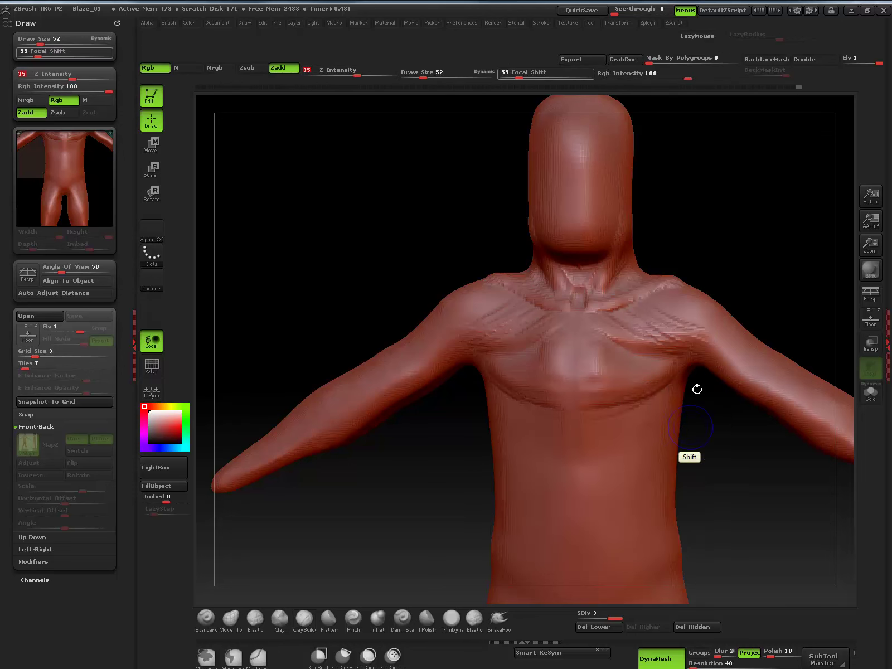
pyautogui.moveTo(611, 325)
pyautogui.keyDown('shift'); pyautogui.mouseDown()
pyautogui.moveTo(638, 328)
pyautogui.moveTo(625, 333)
pyautogui.mouseUp(); pyautogui.keyUp('shift')
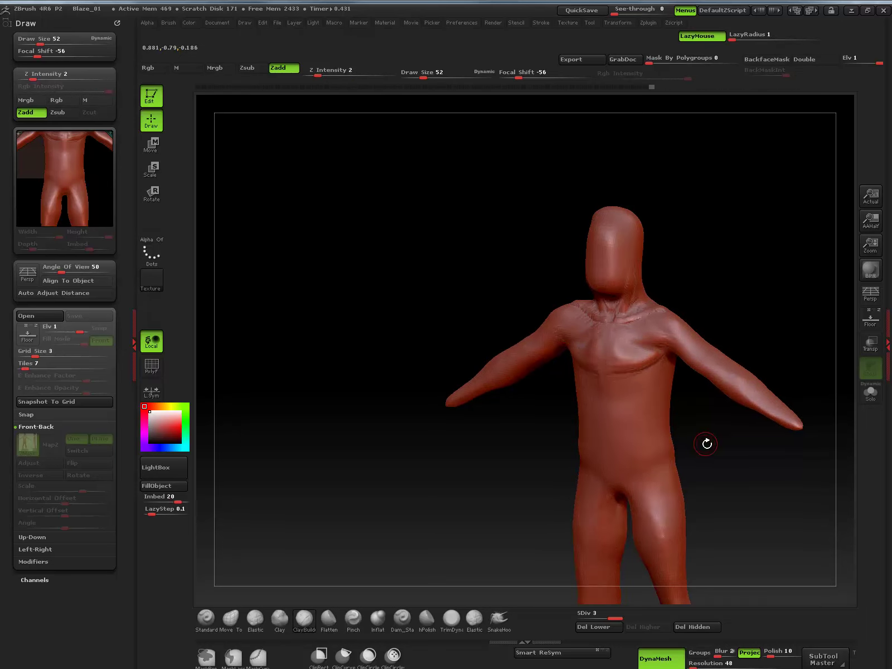
# - Smooth the chest and define the sternum line between the pectorals with ClayBuildup at draw size 26
pyautogui.moveTo(706, 498)
pyautogui.mouseDown()
pyautogui.moveTo(720, 494)
pyautogui.moveTo(710, 491)
pyautogui.moveTo(710, 440)
pyautogui.moveTo(796, 489)
pyautogui.moveTo(819, 516)
pyautogui.mouseUp()
pyautogui.moveTo(414, 496); pyautogui.dragTo(408, 484)
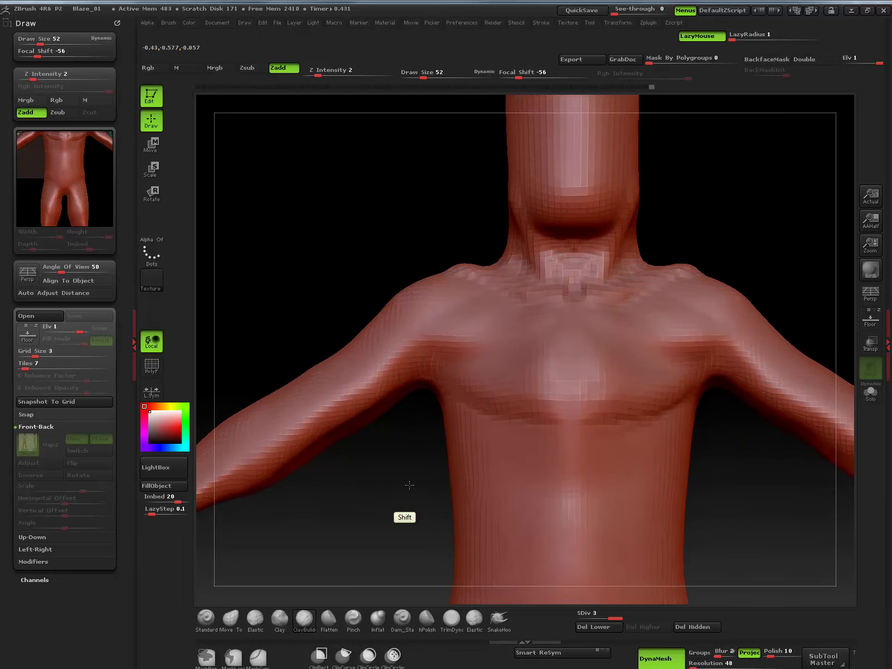
pyautogui.moveTo(720, 450)
pyautogui.keyDown('alt'); pyautogui.mouseDown()
pyautogui.moveTo(690, 411)
pyautogui.moveTo(706, 422)
pyautogui.moveTo(564, 382)
pyautogui.mouseUp(); pyautogui.keyUp('alt')
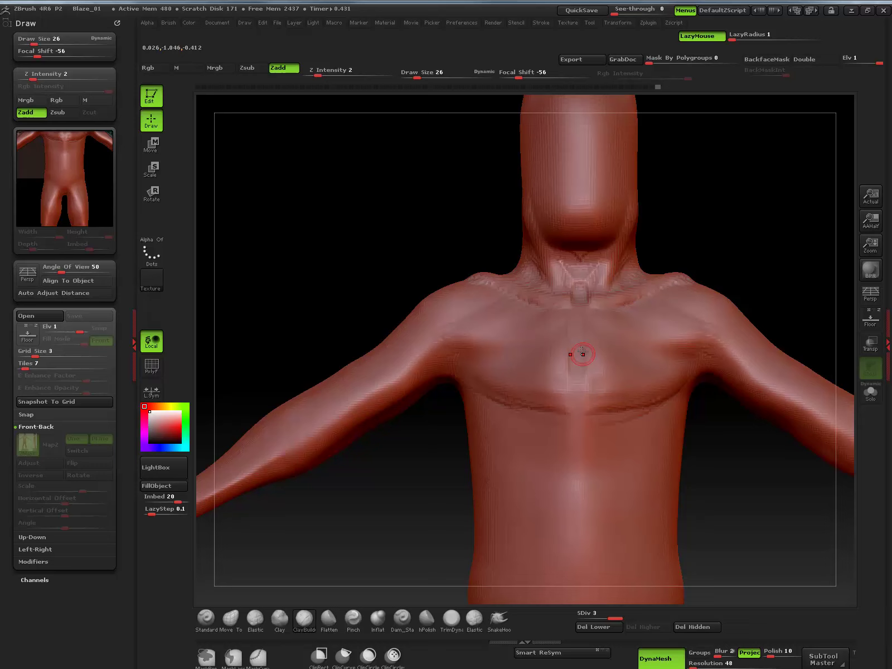
pyautogui.moveTo(588, 367)
pyautogui.keyDown('shift'); pyautogui.mouseDown()
pyautogui.moveTo(591, 340)
pyautogui.moveTo(576, 364)
pyautogui.moveTo(576, 355)
pyautogui.moveTo(577, 399)
pyautogui.moveTo(581, 326)
pyautogui.moveTo(579, 378)
pyautogui.moveTo(649, 399)
pyautogui.mouseUp(); pyautogui.keyUp('shift')
pyautogui.click(297, 622)
pyautogui.press('b')
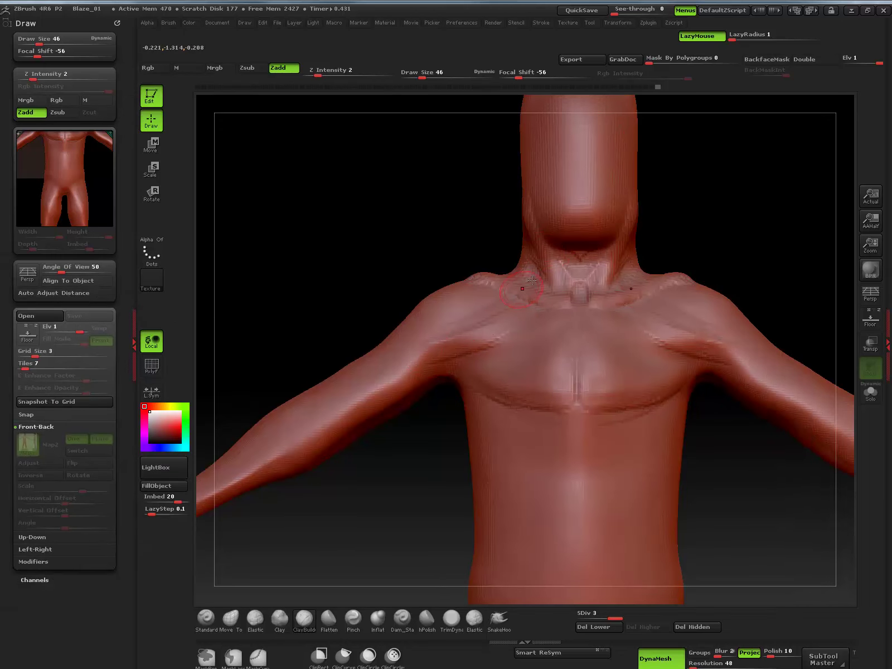
# - Build up the collarbones and upper pectorals with ClayBuildup at draw size 46 and smooth the chest strokes
pyautogui.moveTo(519, 396)
pyautogui.mouseDown()
pyautogui.moveTo(563, 381)
pyautogui.moveTo(575, 331)
pyautogui.mouseUp()
pyautogui.moveTo(387, 472); pyautogui.dragTo(370, 497)
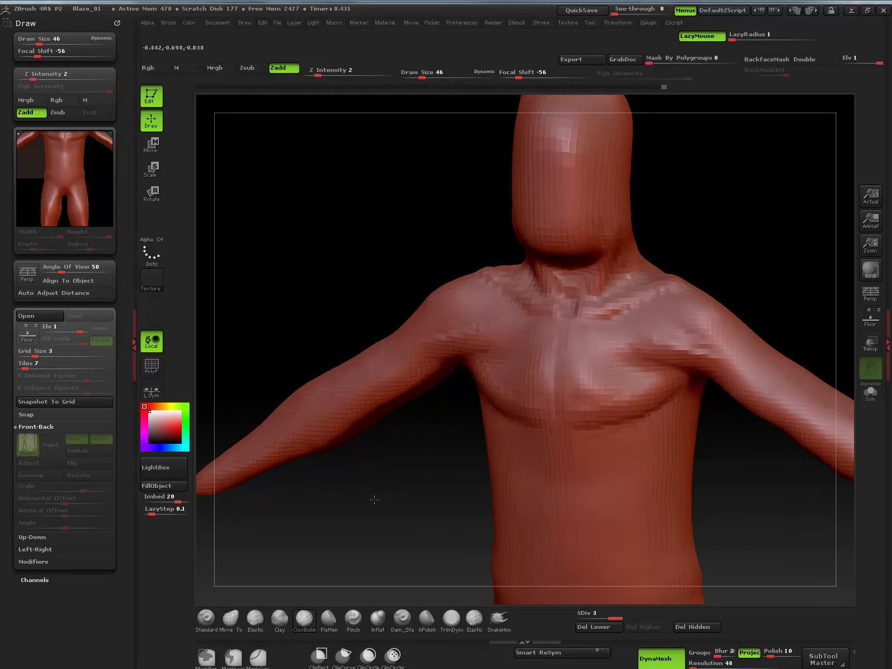
pyautogui.moveTo(613, 411)
pyautogui.keyDown('shift'); pyautogui.mouseDown()
pyautogui.moveTo(644, 403)
pyautogui.moveTo(576, 415)
pyautogui.moveTo(607, 372)
pyautogui.mouseUp(); pyautogui.keyUp('shift')
pyautogui.moveTo(408, 442); pyautogui.dragTo(609, 439)
pyautogui.moveTo(639, 511); pyautogui.dragTo(616, 552)
pyautogui.moveTo(527, 389)
pyautogui.mouseDown()
pyautogui.moveTo(510, 400)
pyautogui.moveTo(519, 371)
pyautogui.moveTo(528, 390)
pyautogui.moveTo(503, 393)
pyautogui.moveTo(497, 404)
pyautogui.mouseUp()
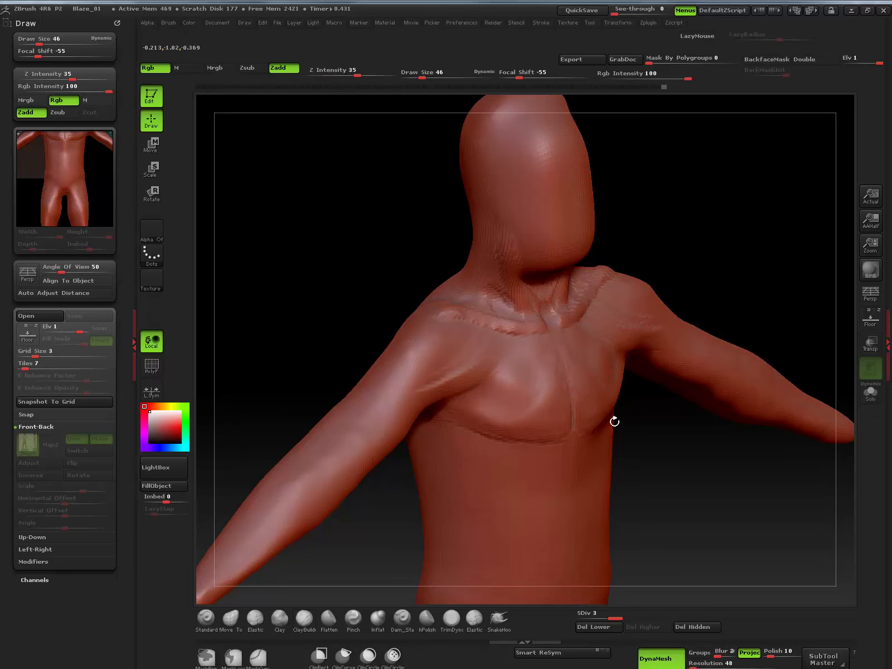
pyautogui.keyDown('shift'); pyautogui.moveTo(669, 456); pyautogui.dragTo(646, 441); pyautogui.keyUp('shift')
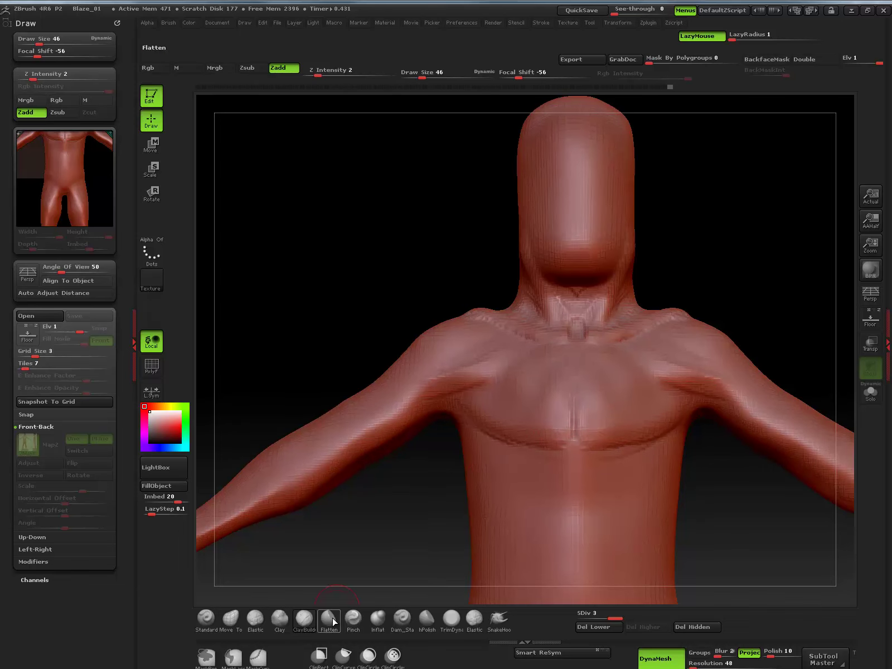
# - Trim along the lower edge of the pectorals with TrimDynamic at draw size 30
pyautogui.click(239, 618)
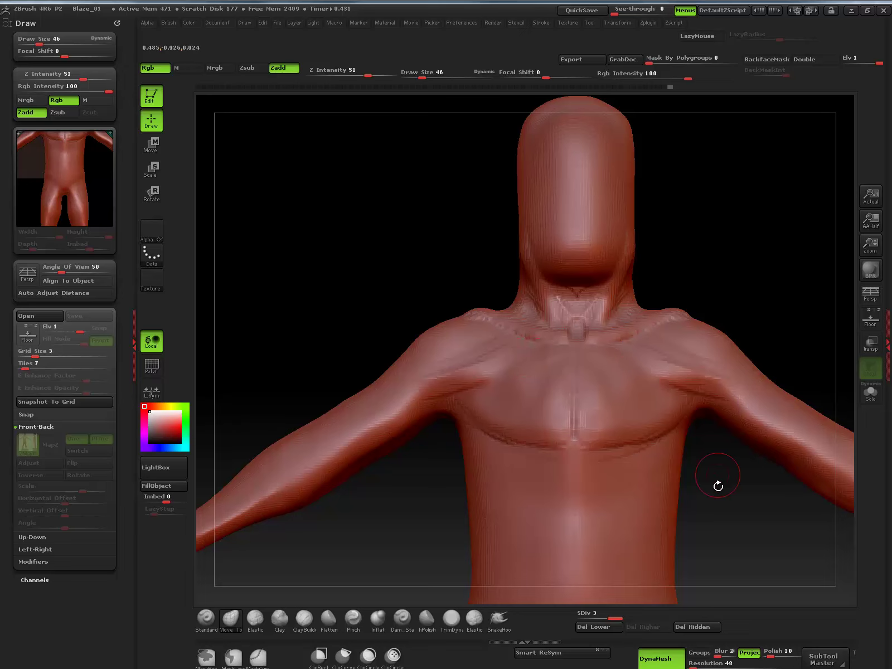
pyautogui.moveTo(722, 510)
pyautogui.mouseDown()
pyautogui.moveTo(733, 521)
pyautogui.moveTo(716, 485)
pyautogui.moveTo(722, 546)
pyautogui.moveTo(693, 358)
pyautogui.moveTo(608, 329)
pyautogui.moveTo(612, 476)
pyautogui.moveTo(589, 455)
pyautogui.moveTo(603, 480)
pyautogui.moveTo(609, 468)
pyautogui.mouseUp()
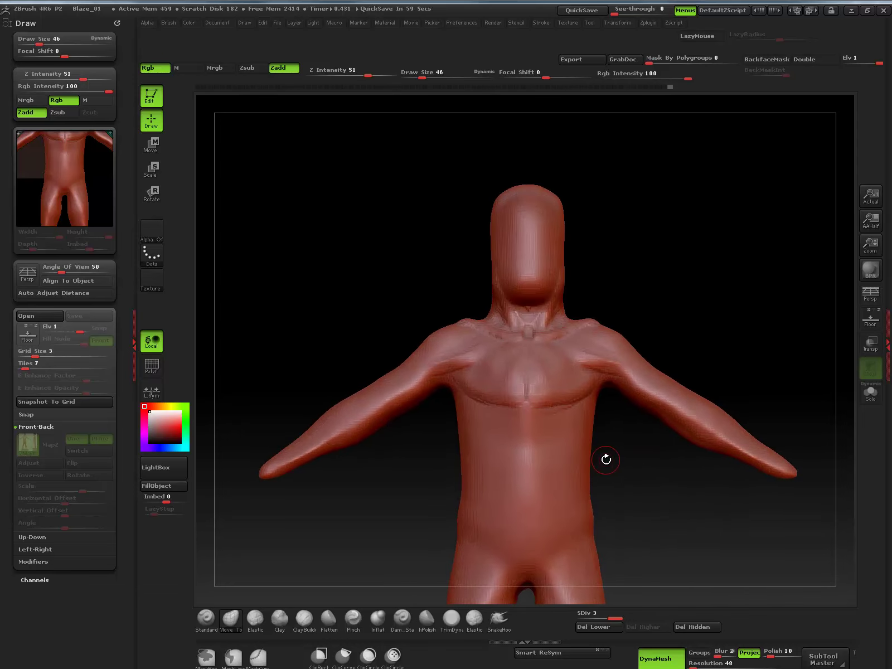
pyautogui.click(451, 618)
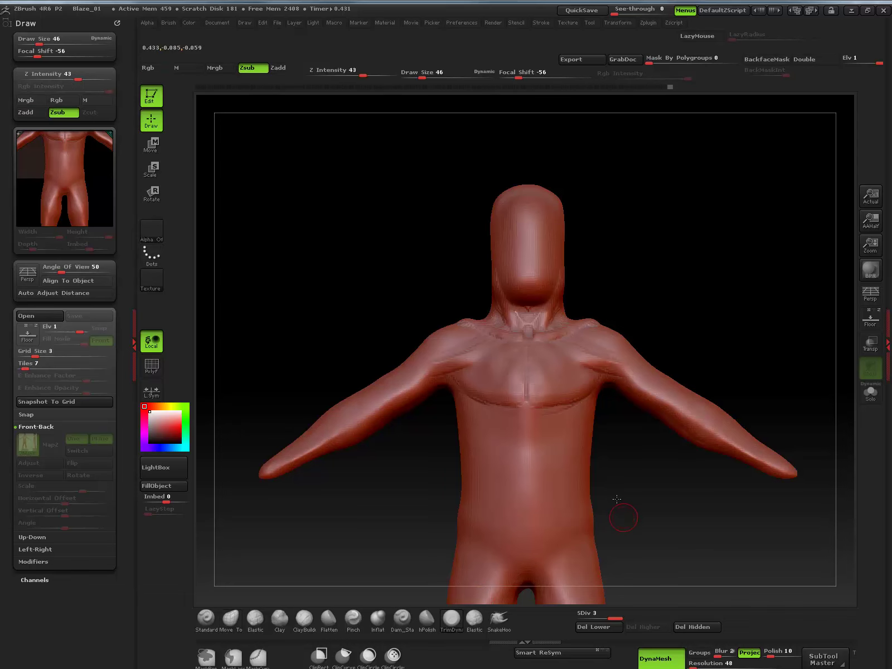
pyautogui.moveTo(616, 499); pyautogui.dragTo(633, 560)
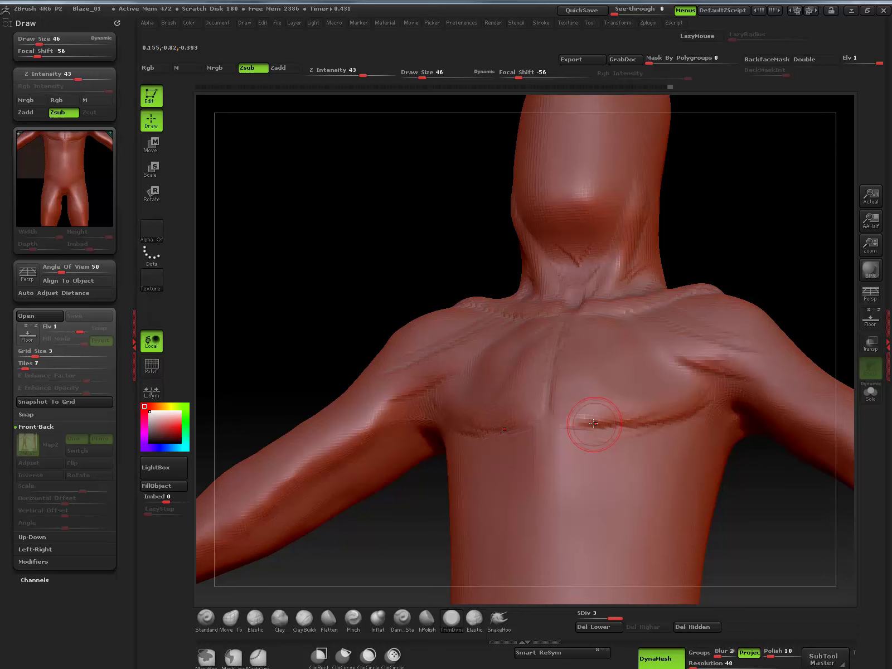
pyautogui.press('[')
pyautogui.press('[')
pyautogui.press('[')
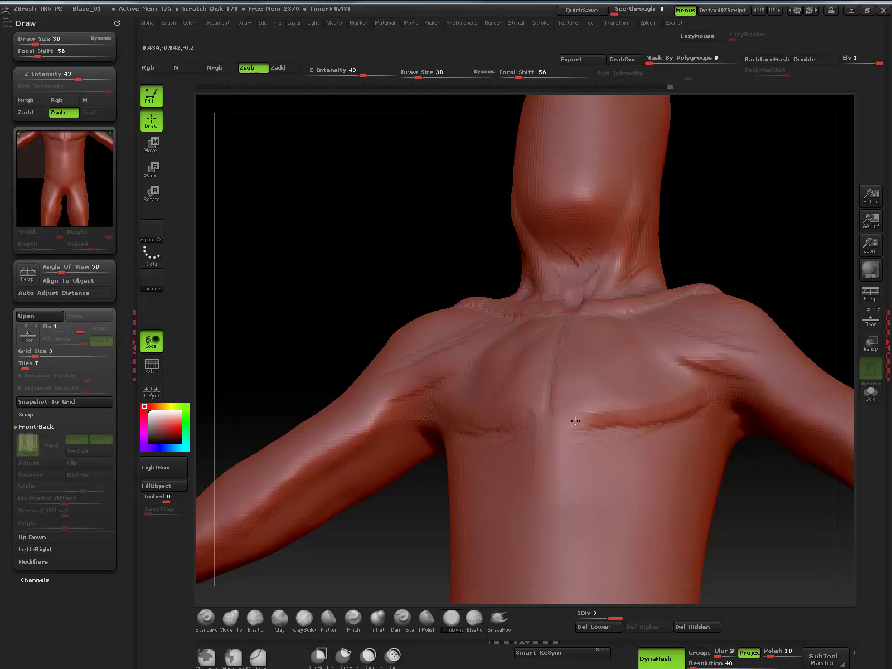
# - Add ClayBuildup volume to the pectorals and the base of the sternum, and smooth the strokes across the chest
pyautogui.click(304, 618)
pyautogui.press('b')
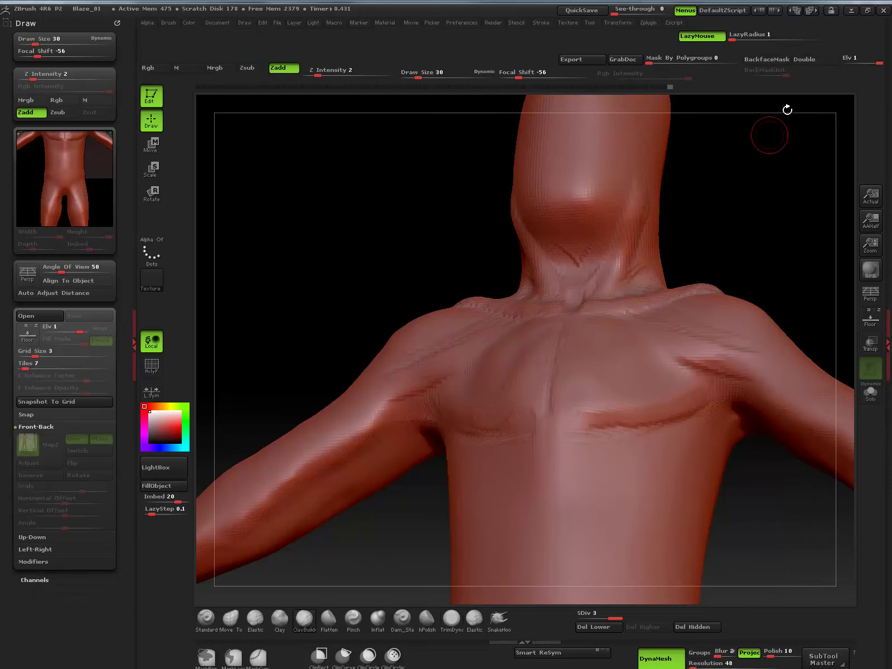
pyautogui.keyDown('shift'); pyautogui.moveTo(781, 483); pyautogui.dragTo(782, 471); pyautogui.keyUp('shift')
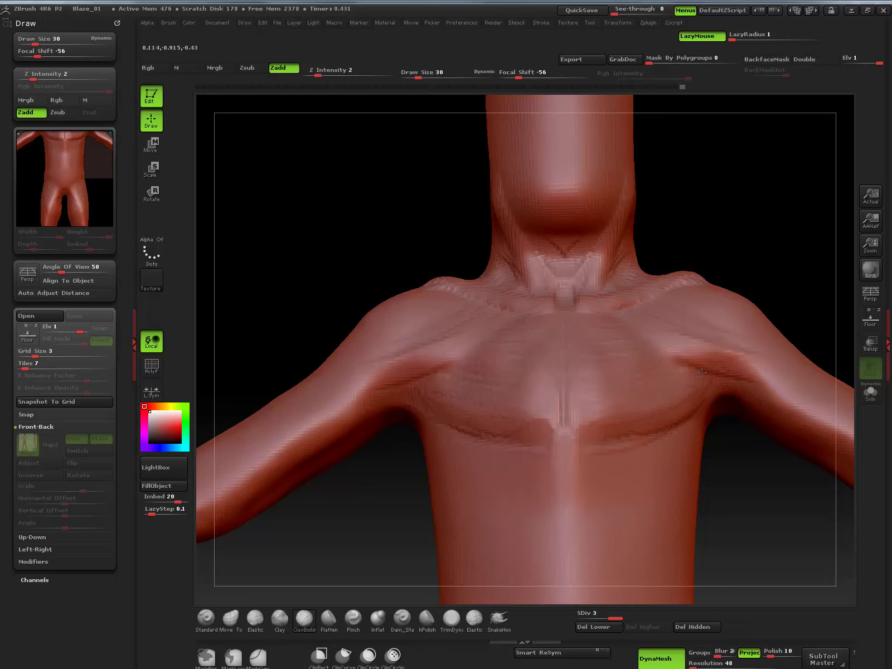
pyautogui.moveTo(593, 395)
pyautogui.keyDown('shift'); pyautogui.mouseDown()
pyautogui.moveTo(606, 356)
pyautogui.moveTo(677, 406)
pyautogui.moveTo(673, 390)
pyautogui.mouseUp(); pyautogui.keyUp('shift')
pyautogui.keyDown('shift'); pyautogui.moveTo(671, 383); pyautogui.dragTo(624, 348); pyautogui.keyUp('shift')
pyautogui.press('shift')
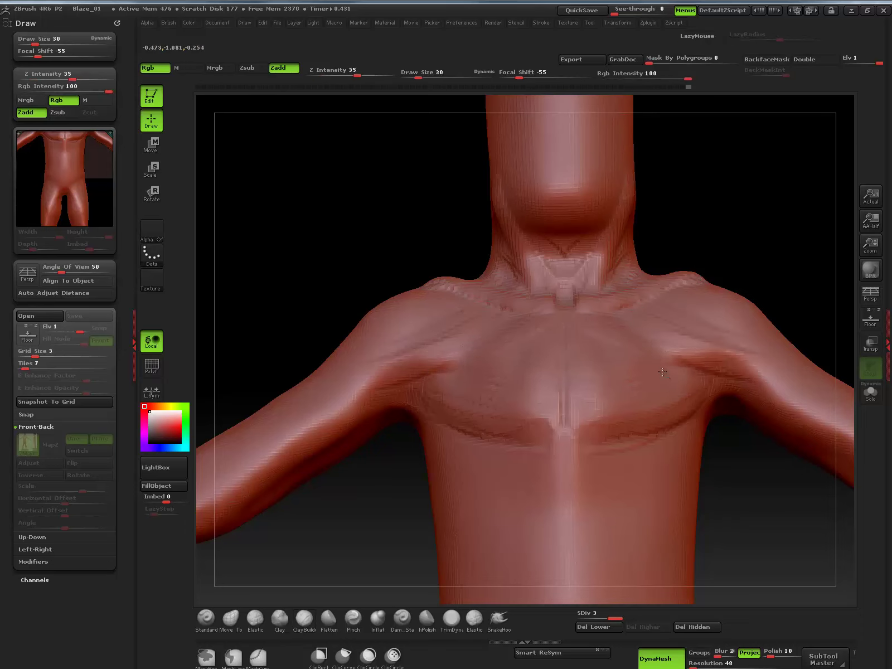
pyautogui.press('alt')
pyautogui.keyDown('alt'); pyautogui.moveTo(721, 459); pyautogui.dragTo(647, 490); pyautogui.keyUp('alt')
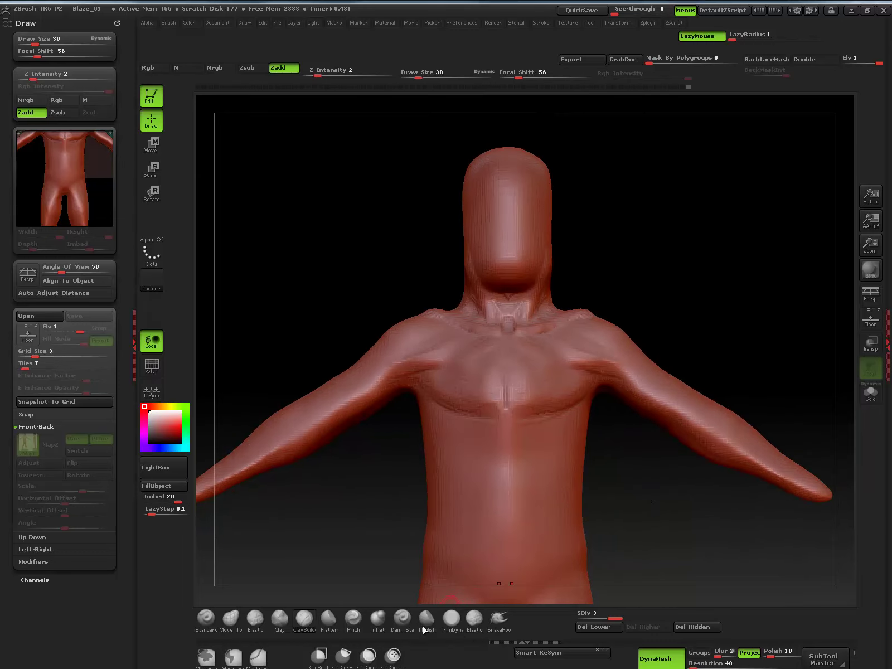
# - Select the Dam_Standard brush and set its Z Intensity to 7 and LazyRadius to 53
pyautogui.click(401, 618)
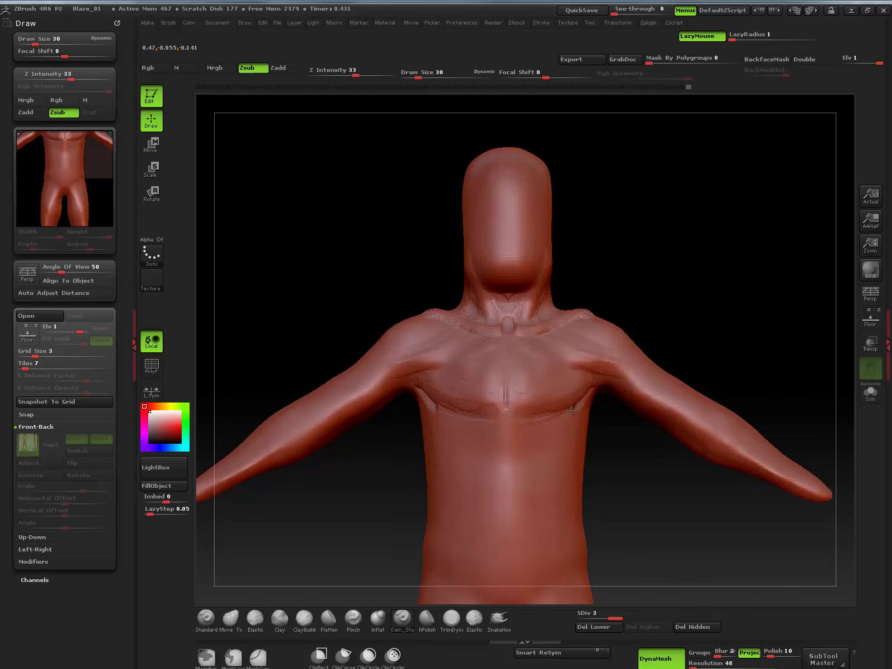
pyautogui.press('space')
pyautogui.moveTo(627, 459); pyautogui.dragTo(592, 464)
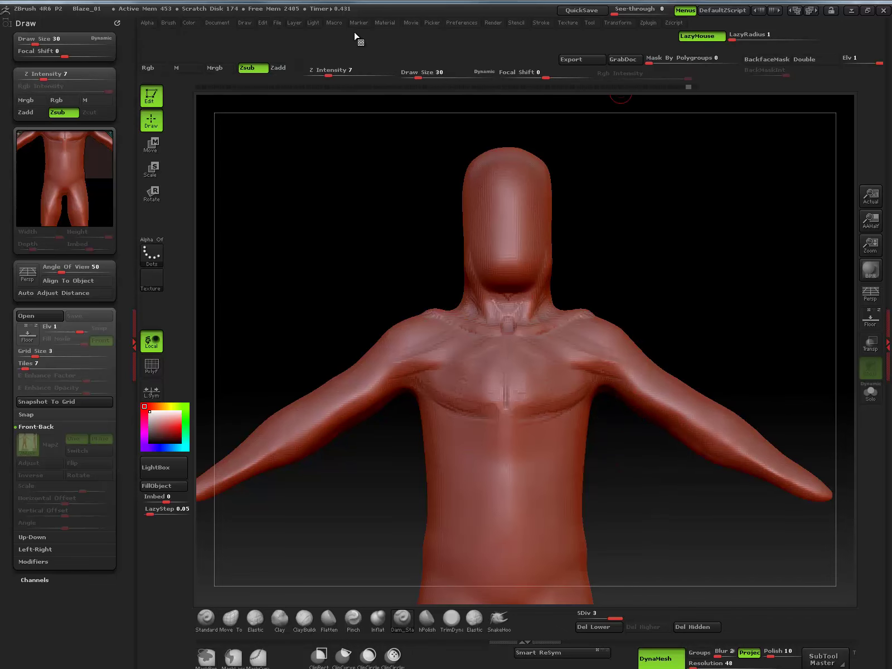
pyautogui.click(544, 23)
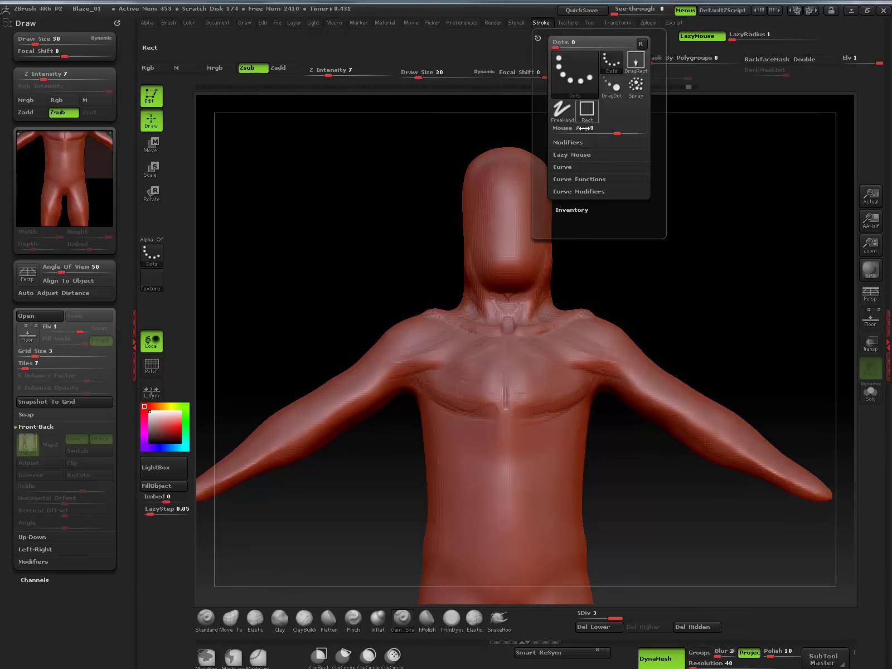
pyautogui.click(586, 155)
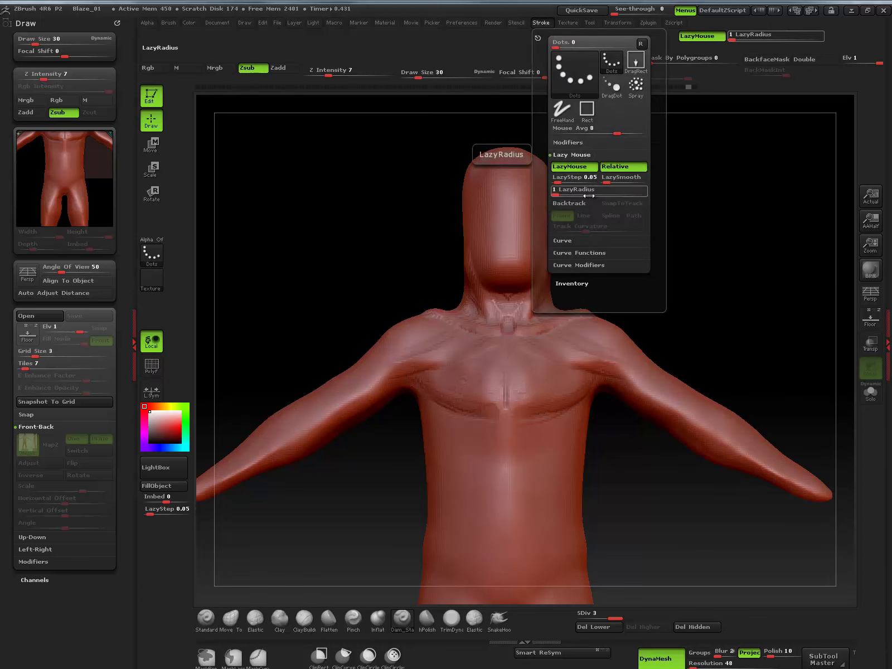
pyautogui.moveTo(574, 189); pyautogui.dragTo(613, 190)
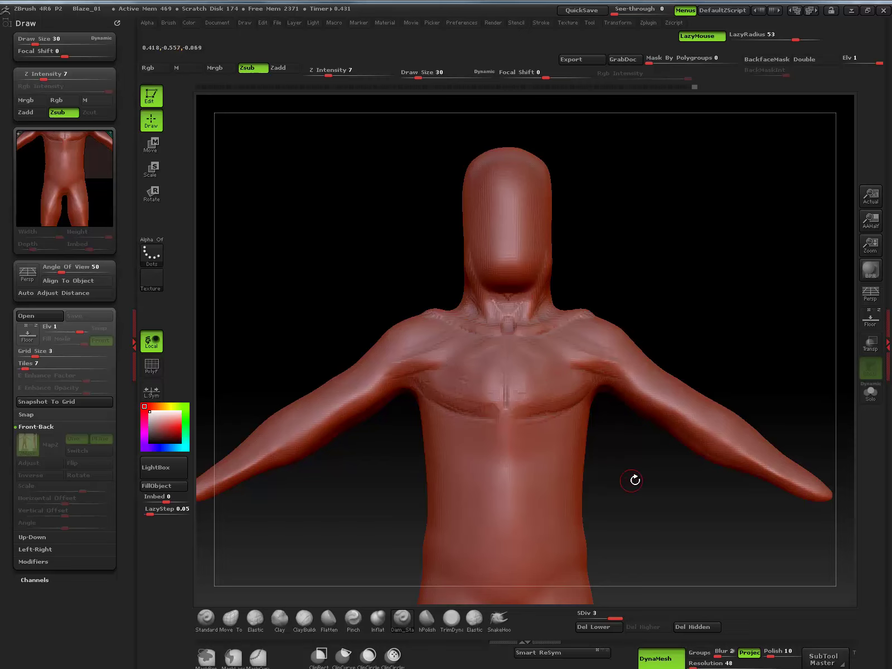
# - Carve the crease where the pectorals meet the lower sternum with Dam_Standard
pyautogui.moveTo(635, 480); pyautogui.dragTo(498, 409)
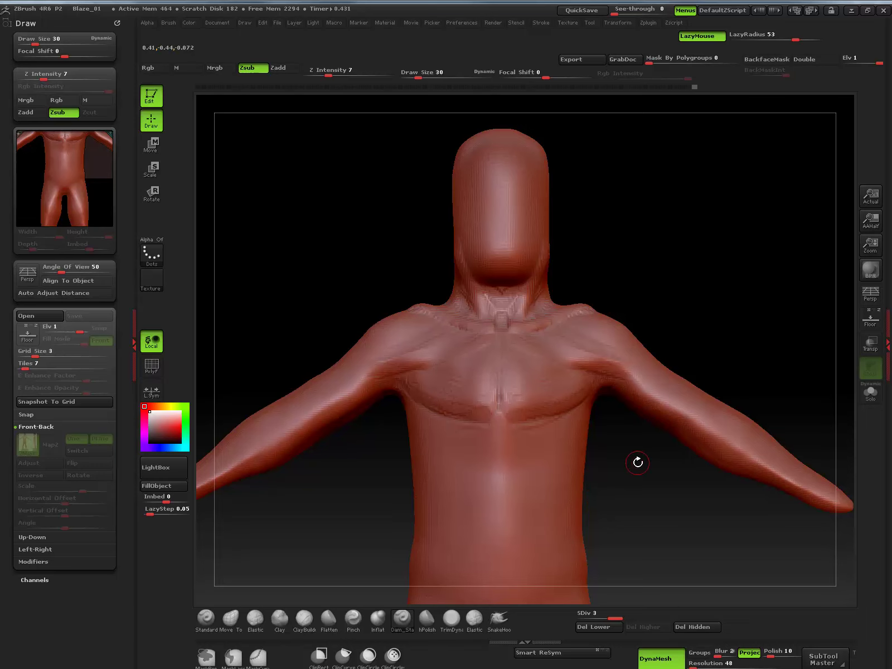
pyautogui.keyDown('alt'); pyautogui.moveTo(616, 448); pyautogui.dragTo(634, 490); pyautogui.keyUp('alt')
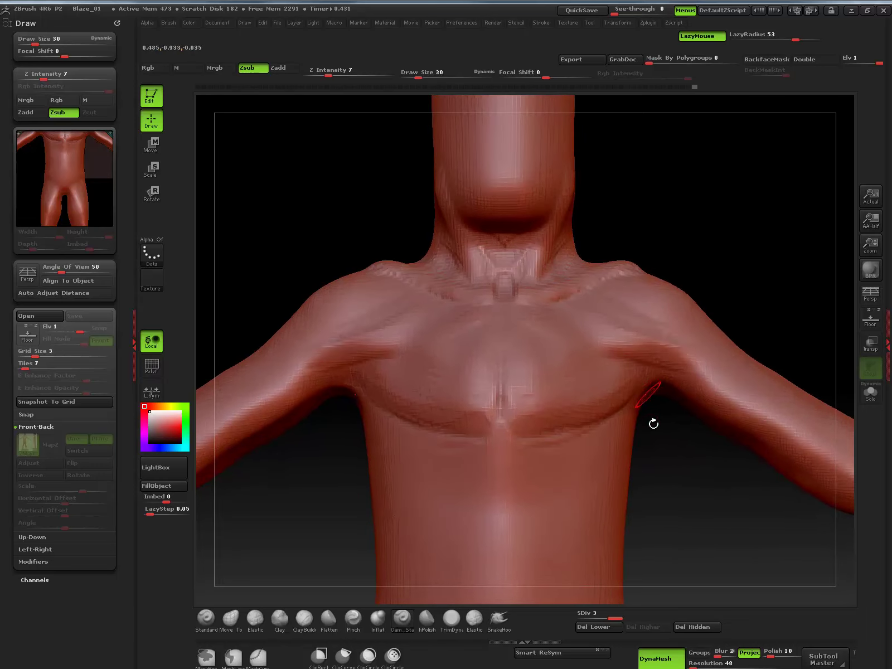
pyautogui.moveTo(653, 424)
pyautogui.keyDown('alt'); pyautogui.mouseDown()
pyautogui.moveTo(657, 456)
pyautogui.moveTo(682, 462)
pyautogui.moveTo(589, 290)
pyautogui.moveTo(609, 430)
pyautogui.moveTo(577, 452)
pyautogui.moveTo(587, 480)
pyautogui.moveTo(525, 508)
pyautogui.mouseUp(); pyautogui.keyUp('alt')
# - Hollow out the armpits with the ClayBuildup brush at Z Intensity 20 and smooth the result
pyautogui.press('b')
pyautogui.press('c')
pyautogui.press('b')
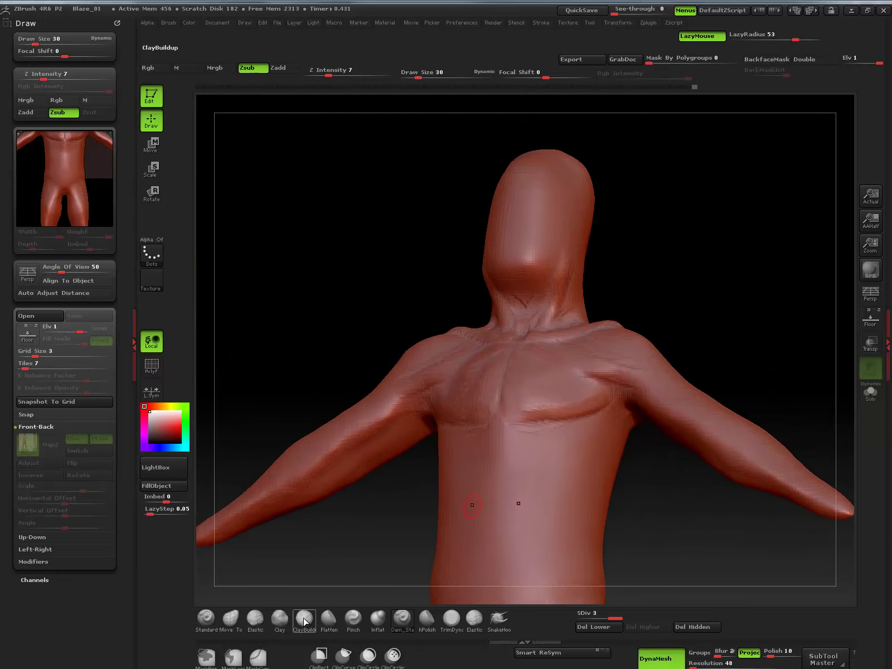
pyautogui.moveTo(641, 458)
pyautogui.mouseDown()
pyautogui.moveTo(628, 414)
pyautogui.moveTo(613, 411)
pyautogui.moveTo(629, 403)
pyautogui.moveTo(628, 419)
pyautogui.mouseUp()
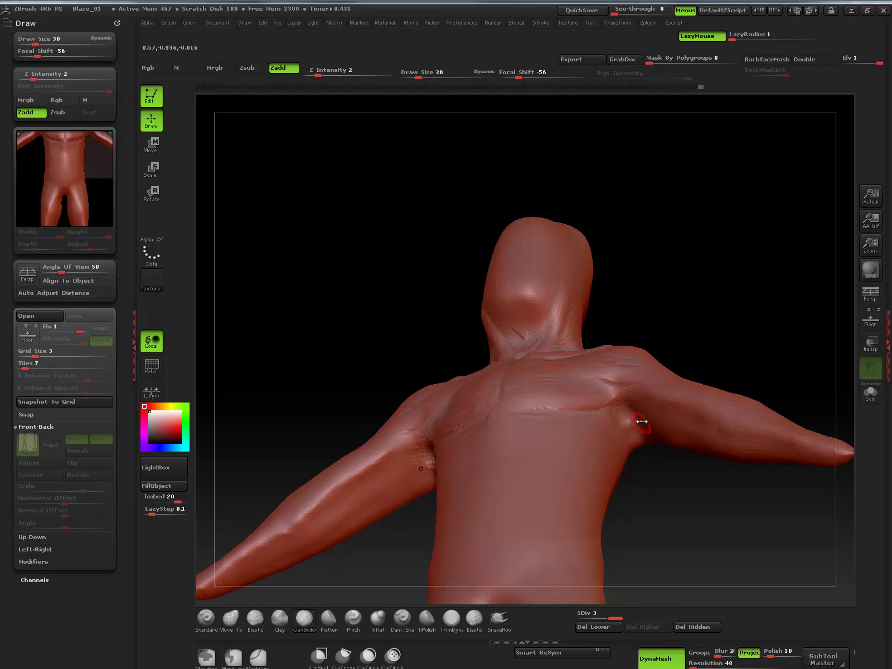
pyautogui.press('space')
pyautogui.moveTo(646, 457); pyautogui.dragTo(664, 458)
pyautogui.press('shift')
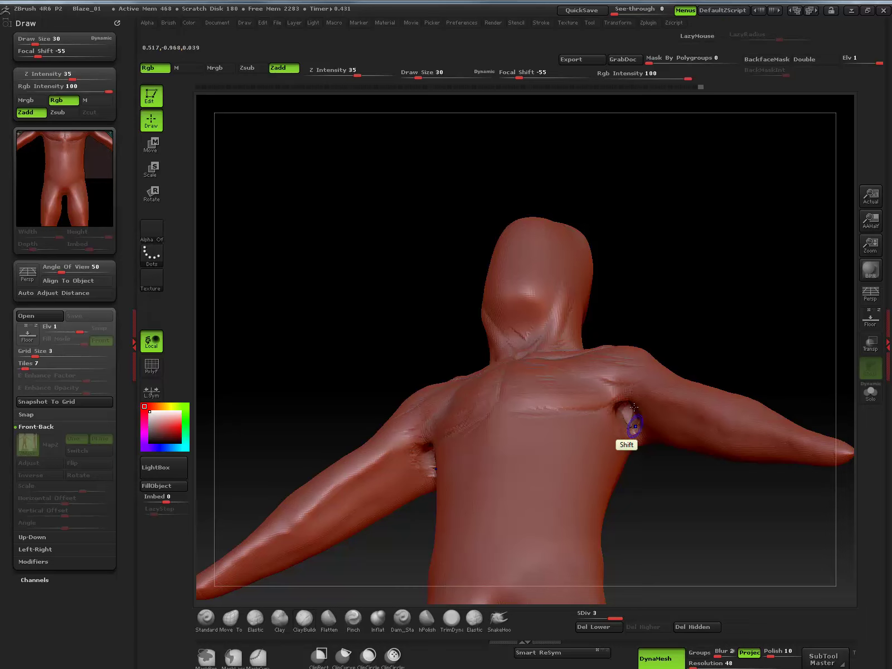
pyautogui.moveTo(628, 423)
pyautogui.keyDown('shift'); pyautogui.mouseDown()
pyautogui.moveTo(621, 402)
pyautogui.moveTo(624, 417)
pyautogui.mouseUp(); pyautogui.keyUp('shift')
pyautogui.moveTo(645, 476)
pyautogui.mouseDown()
pyautogui.moveTo(651, 519)
pyautogui.moveTo(645, 508)
pyautogui.mouseUp()
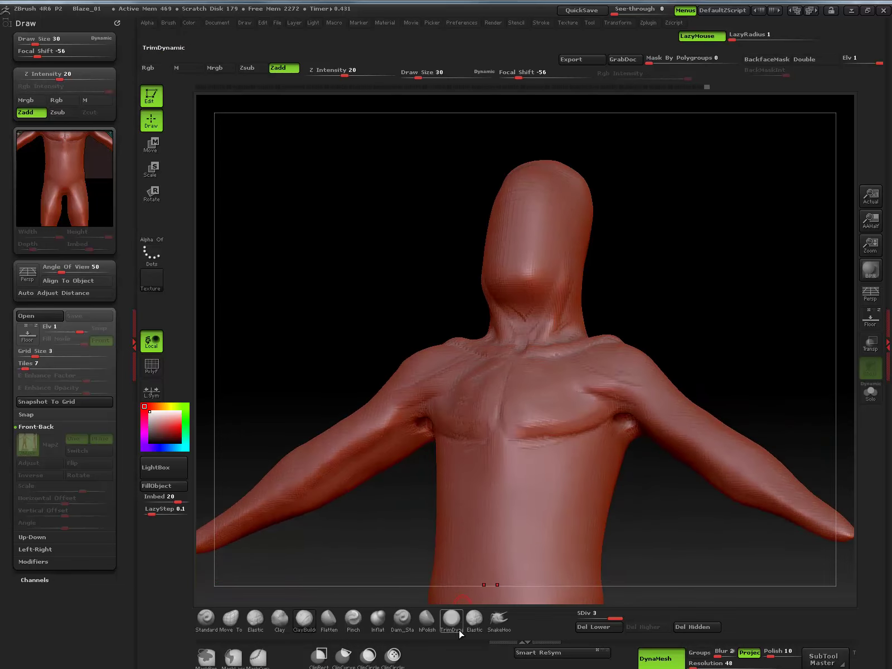
# - Carve the crease between the pectorals and the armpits with Dam_Standard at Z Intensity 23
pyautogui.click(402, 618)
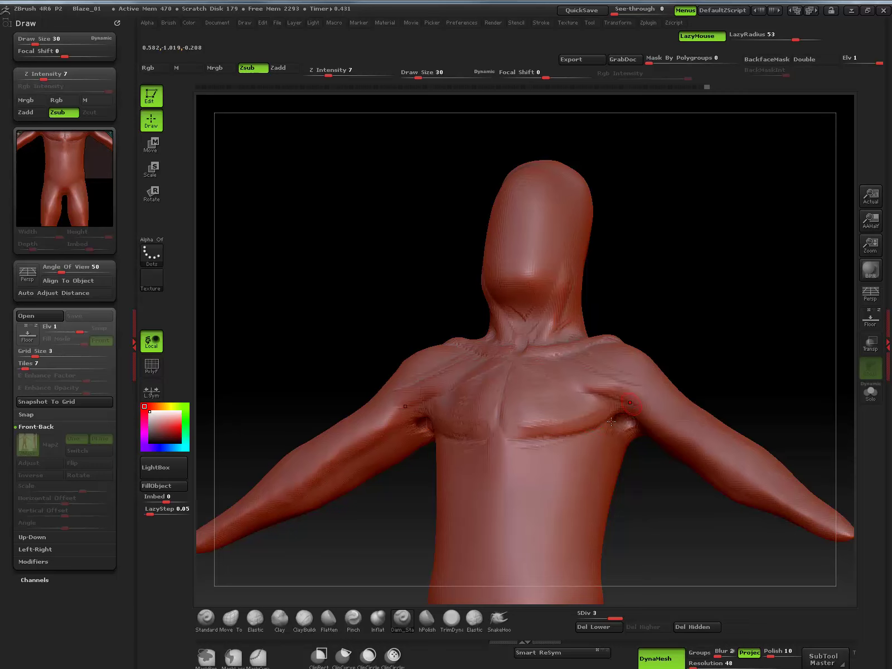
pyautogui.press('space')
pyautogui.moveTo(613, 462); pyautogui.dragTo(634, 462)
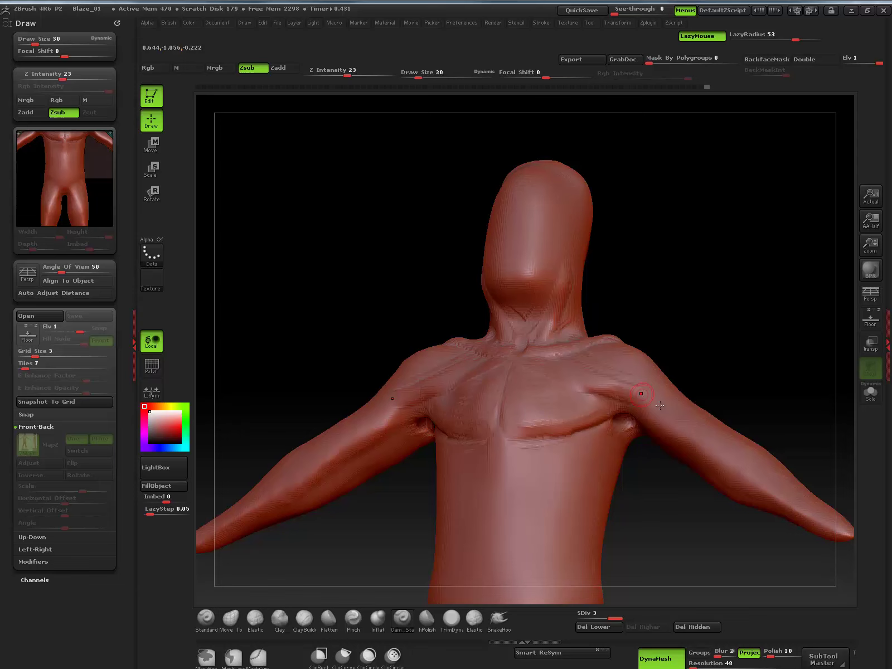
pyautogui.moveTo(642, 489); pyautogui.dragTo(633, 539)
pyautogui.moveTo(633, 484); pyautogui.dragTo(637, 480)
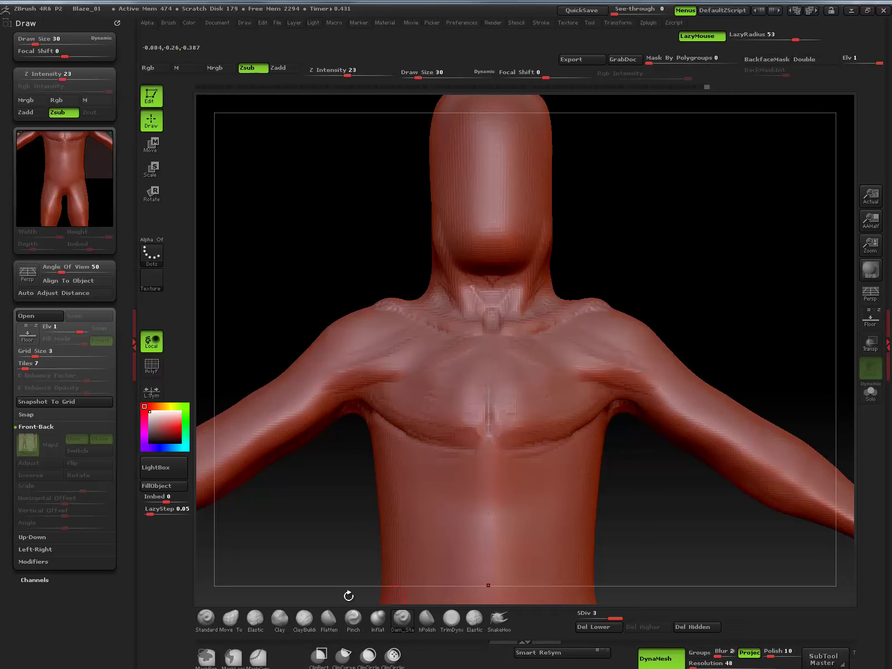
# - Carve the sides of the torso just below the armpits with ClayBuildup at Z Intensity 20
pyautogui.click(304, 620)
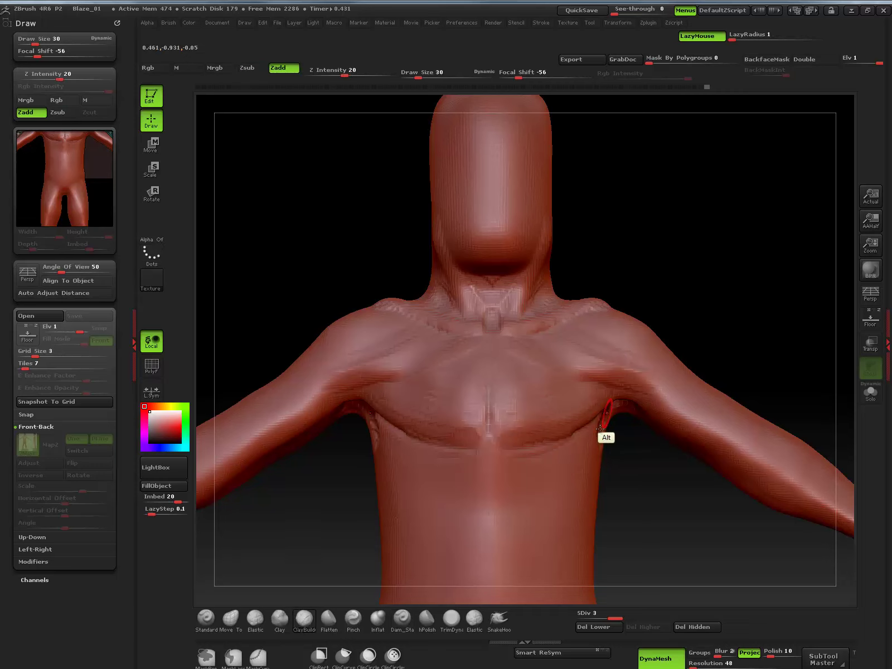
pyautogui.keyDown('alt'); pyautogui.moveTo(600, 426); pyautogui.dragTo(593, 464); pyautogui.keyUp('alt')
pyautogui.moveTo(647, 480)
pyautogui.mouseDown()
pyautogui.moveTo(624, 479)
pyautogui.moveTo(472, 536)
pyautogui.moveTo(485, 527)
pyautogui.mouseUp()
pyautogui.moveTo(701, 316)
pyautogui.mouseDown()
pyautogui.moveTo(707, 344)
pyautogui.moveTo(666, 401)
pyautogui.moveTo(597, 462)
pyautogui.mouseUp()
pyautogui.moveTo(549, 511); pyautogui.dragTo(588, 581)
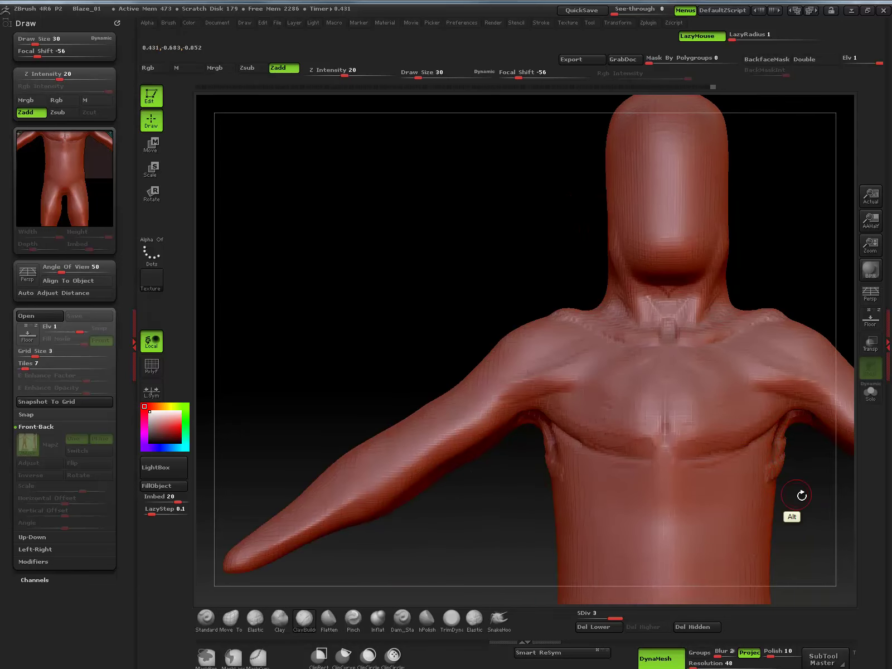
pyautogui.moveTo(802, 495); pyautogui.dragTo(711, 498)
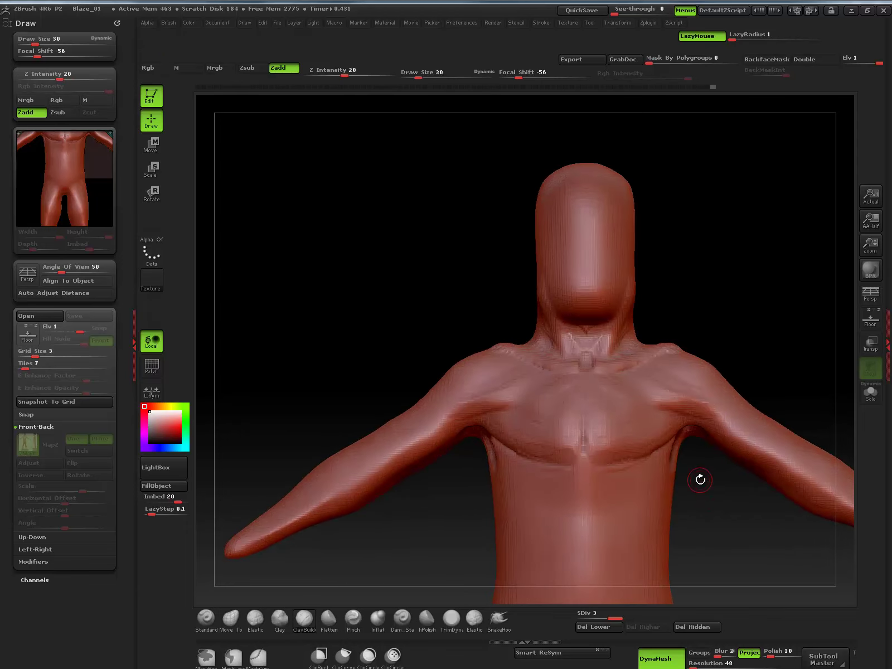
# - Show the reference photos on the floor grid and move the model onto the side-view figure
pyautogui.click(29, 336)
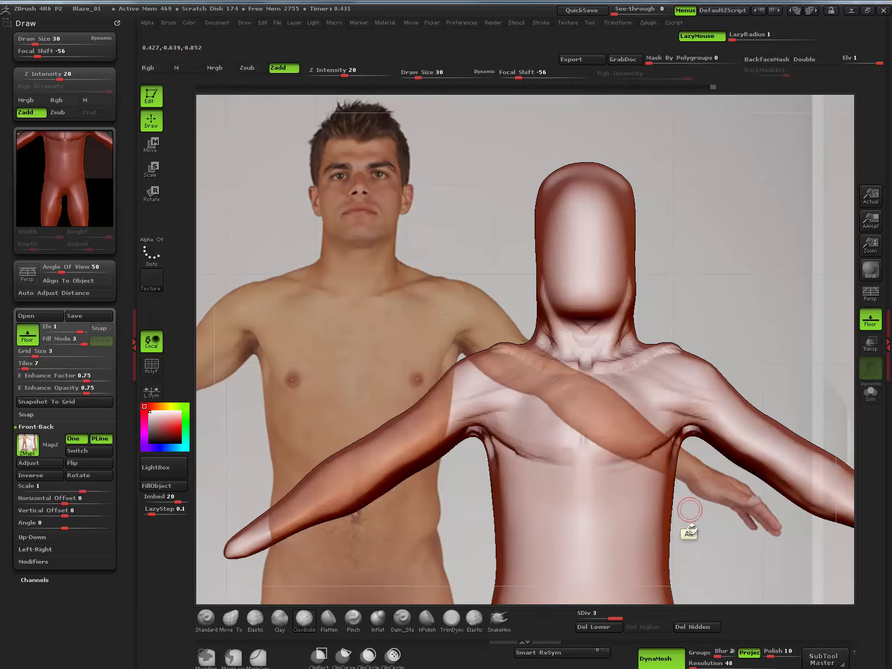
pyautogui.keyDown('alt'); pyautogui.moveTo(712, 540); pyautogui.dragTo(664, 473); pyautogui.keyUp('alt')
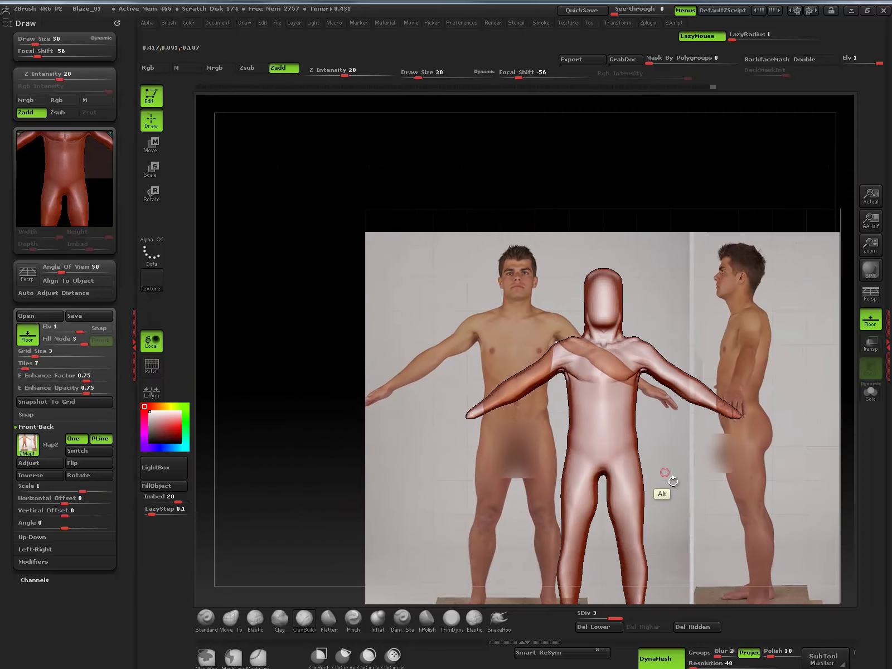
pyautogui.keyDown('alt'); pyautogui.moveTo(580, 180); pyautogui.dragTo(433, 233); pyautogui.keyUp('alt')
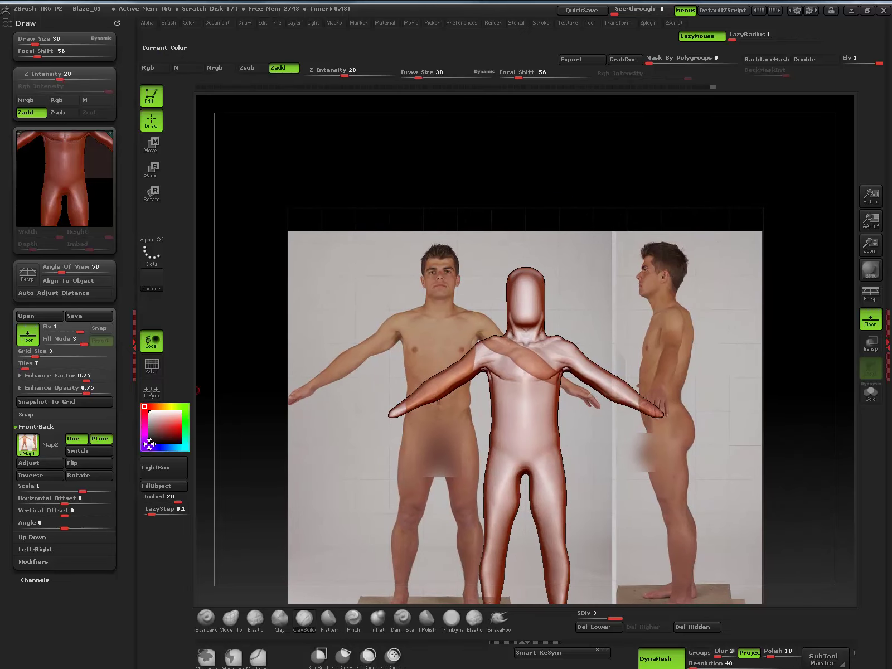
pyautogui.moveTo(490, 173)
pyautogui.mouseDown()
pyautogui.moveTo(572, 181)
pyautogui.moveTo(634, 165)
pyautogui.moveTo(589, 173)
pyautogui.mouseUp()
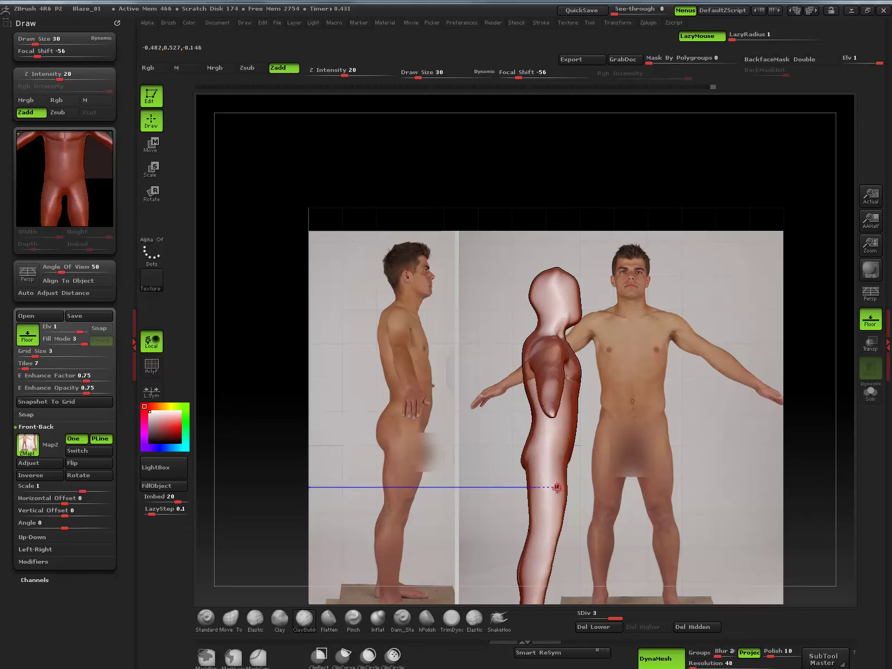
pyautogui.press('w')
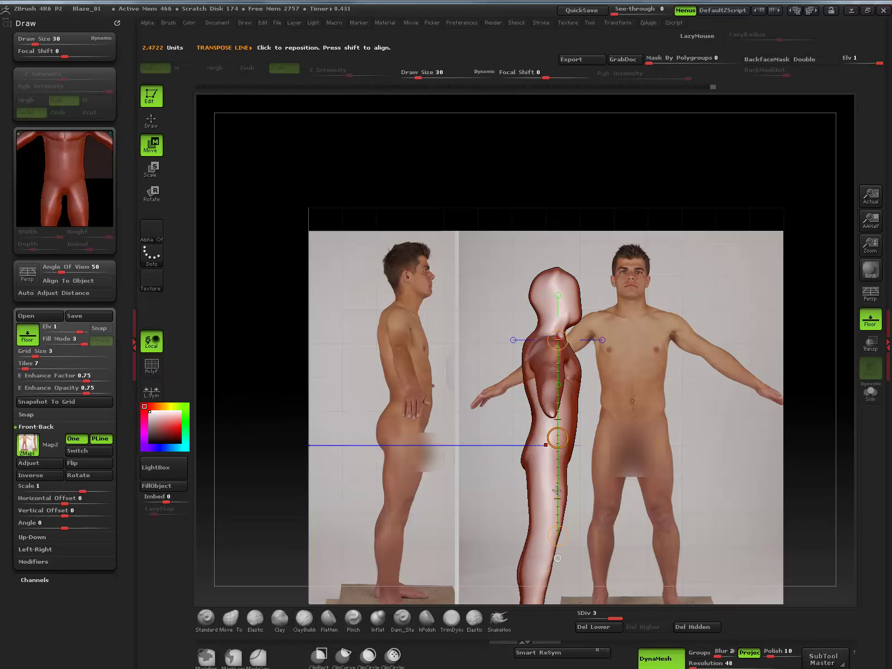
pyautogui.moveTo(547, 502)
pyautogui.keyDown('alt'); pyautogui.mouseDown()
pyautogui.moveTo(435, 480)
pyautogui.moveTo(422, 454)
pyautogui.moveTo(410, 455)
pyautogui.mouseUp(); pyautogui.keyUp('alt')
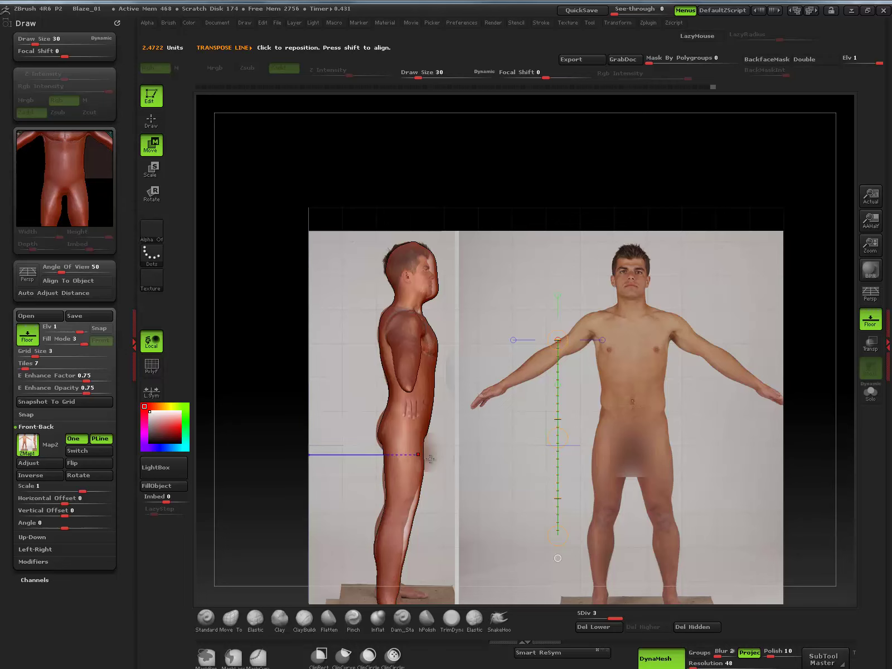
# - Move the model onto the front-view reference figure and check its fit from the side
pyautogui.keyDown('shift'); pyautogui.moveTo(572, 229); pyautogui.dragTo(598, 198); pyautogui.keyUp('shift')
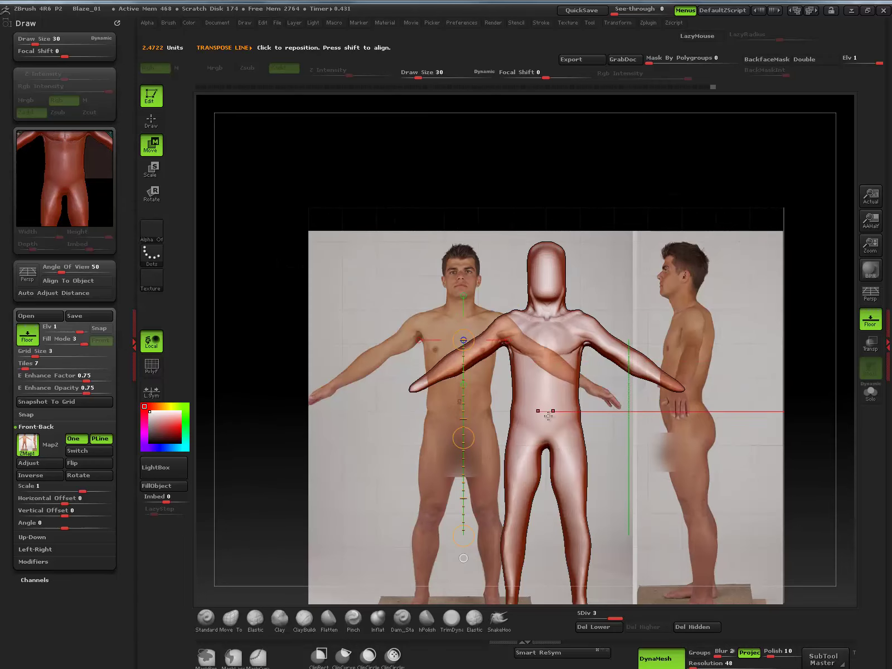
pyautogui.keyDown('alt'); pyautogui.moveTo(545, 413); pyautogui.dragTo(462, 411); pyautogui.keyUp('alt')
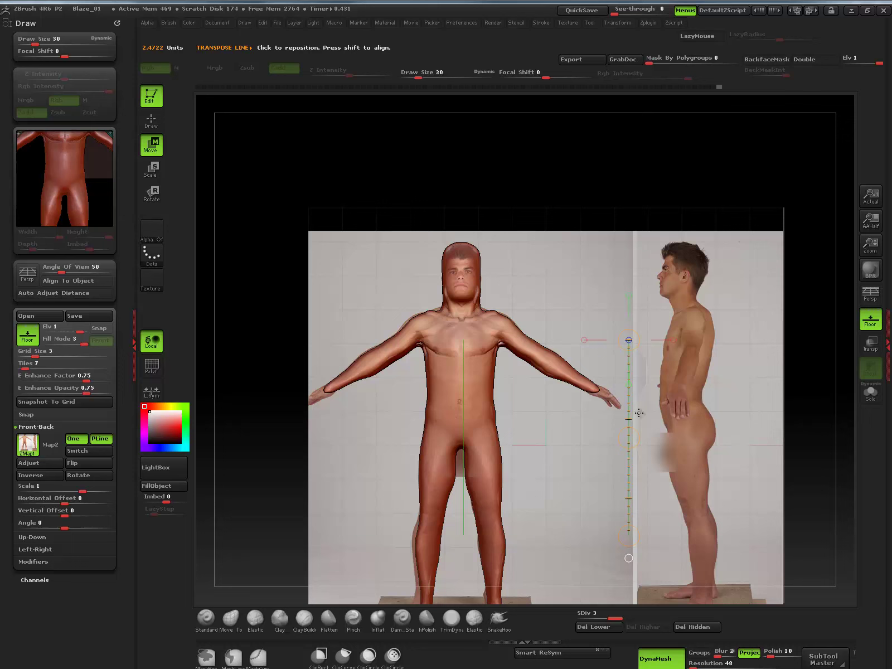
pyautogui.keyDown('alt'); pyautogui.moveTo(556, 197); pyautogui.dragTo(568, 458); pyautogui.keyUp('alt')
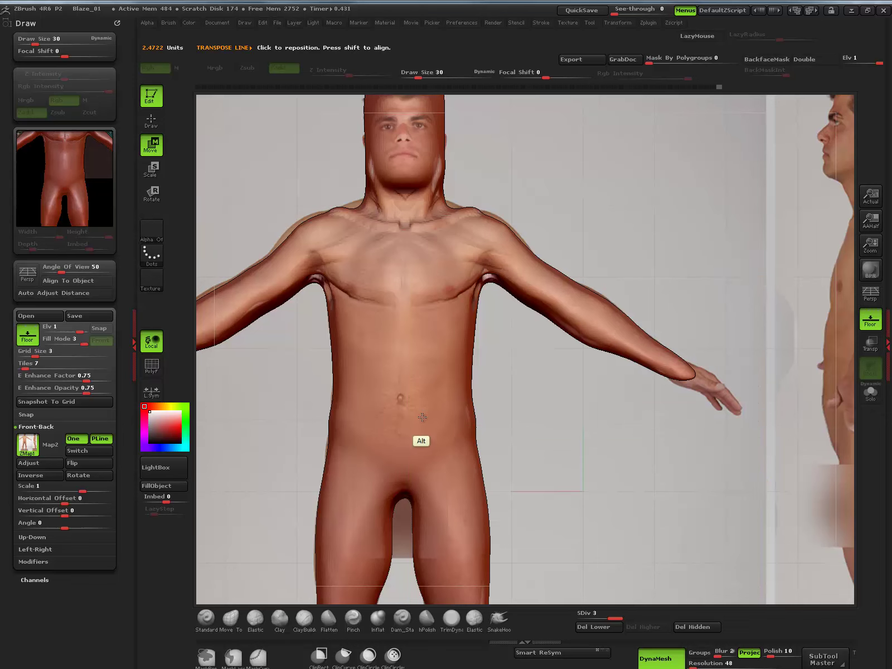
pyautogui.keyDown('alt'); pyautogui.moveTo(422, 416); pyautogui.dragTo(422, 415); pyautogui.keyUp('alt')
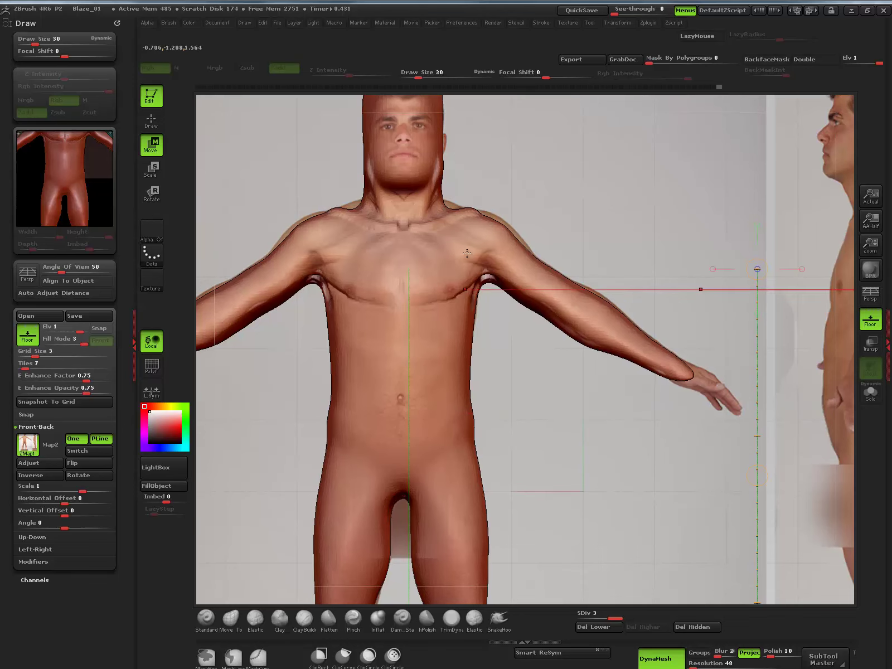
pyautogui.moveTo(537, 119); pyautogui.dragTo(600, 125)
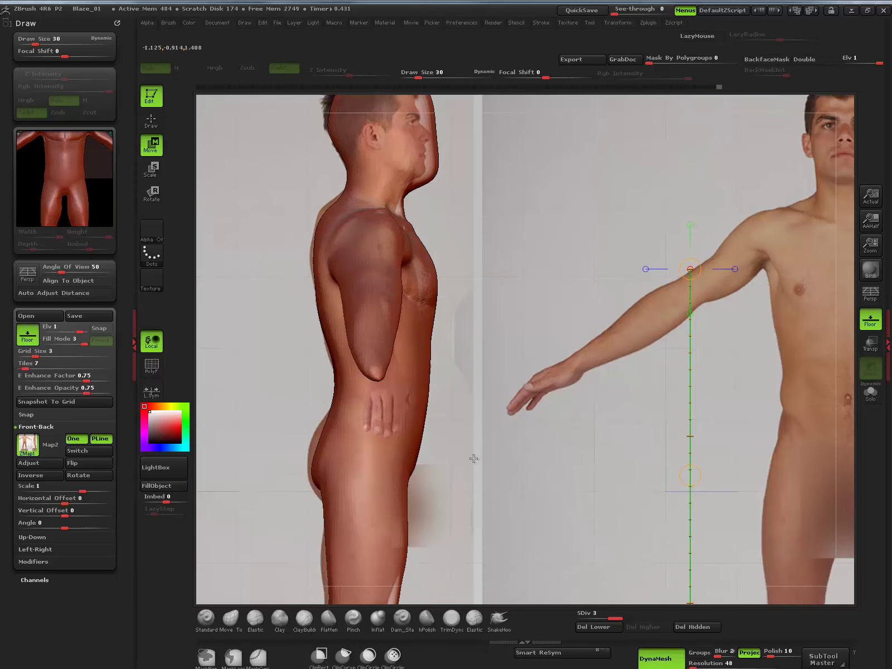
pyautogui.keyDown('shift'); pyautogui.moveTo(473, 458); pyautogui.dragTo(573, 400); pyautogui.keyUp('shift')
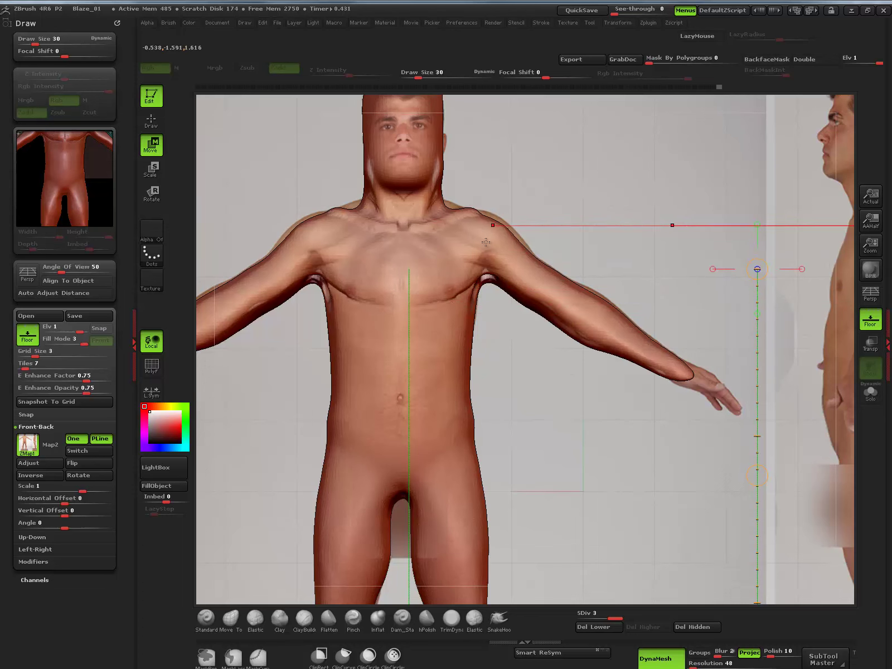
pyautogui.click(408, 295)
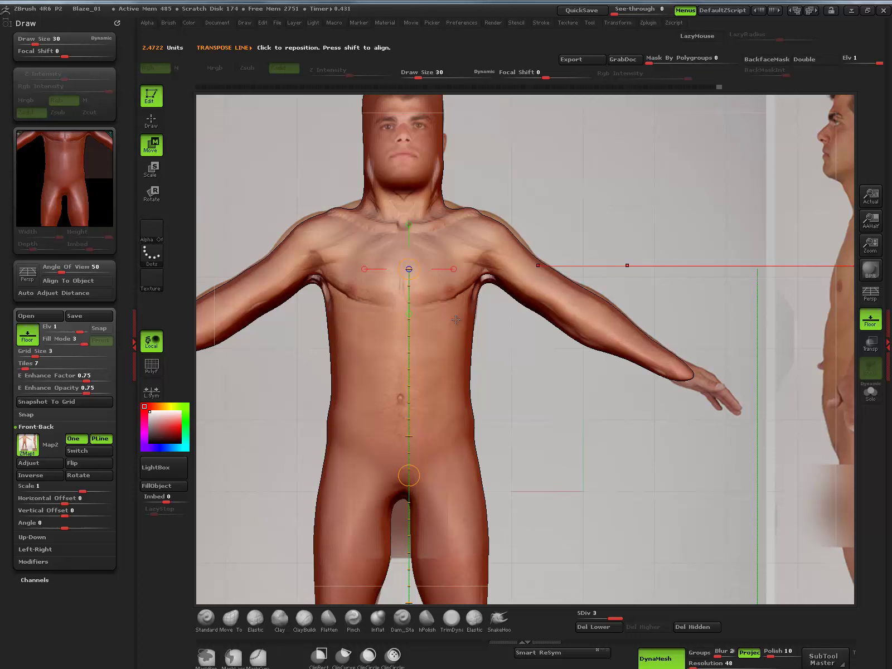
# - Set the reference grid's Fill Mode to 2 and select the Move Topological brush with a draw size of 226
pyautogui.moveTo(83, 343); pyautogui.dragTo(70, 343)
pyautogui.press(']')
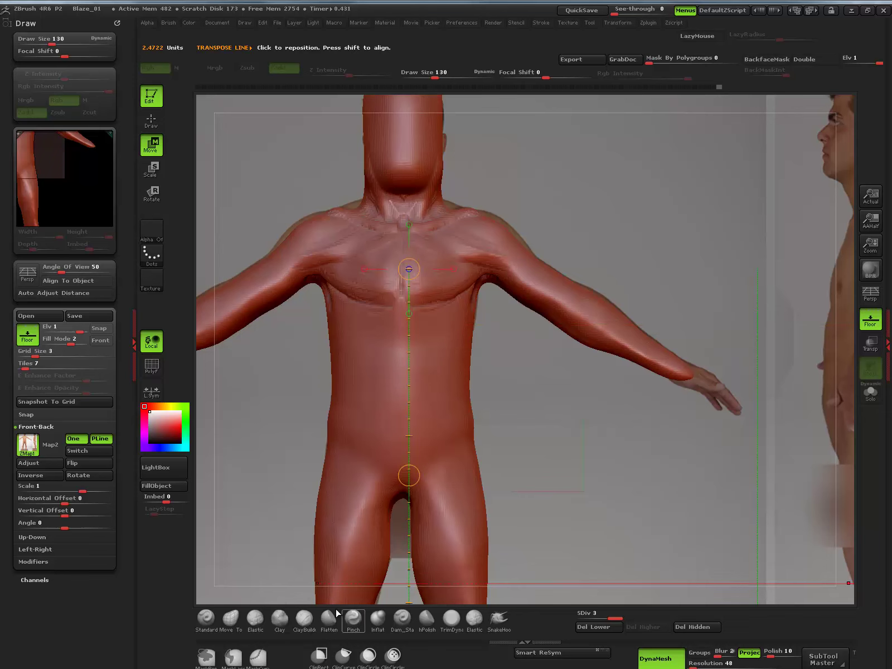
pyautogui.click(234, 618)
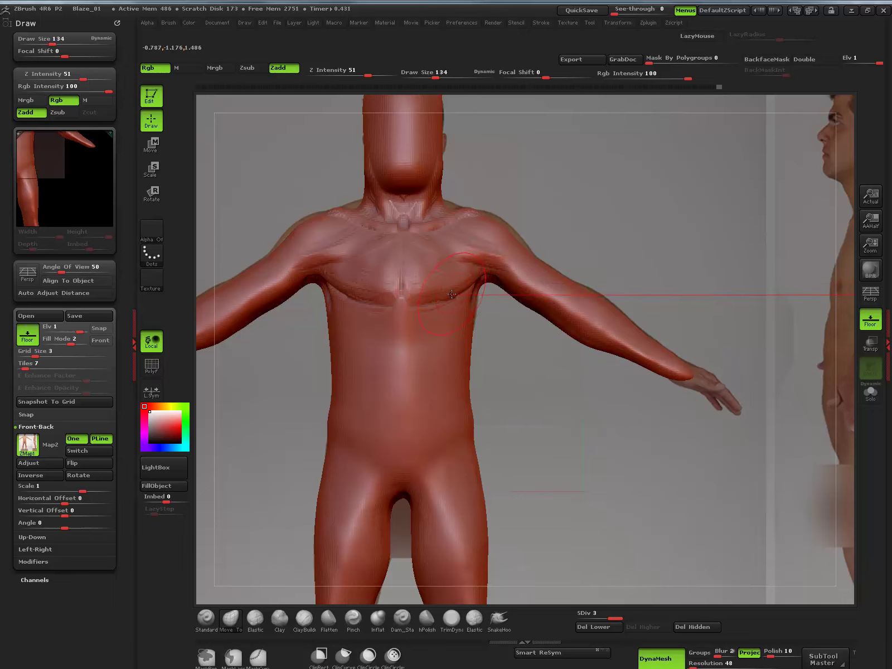
pyautogui.press(']')
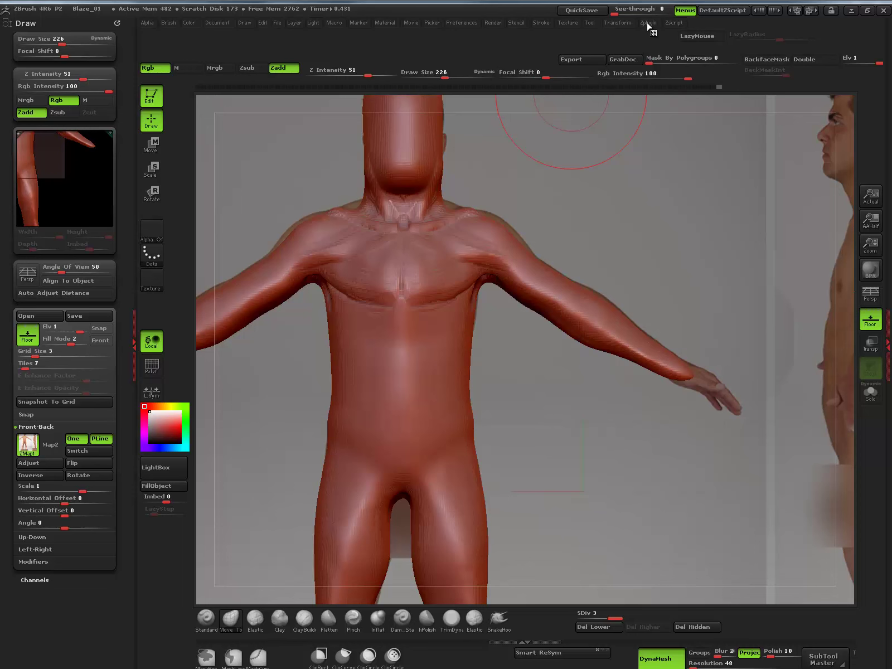
pyautogui.click(623, 24)
pyautogui.click(661, 159)
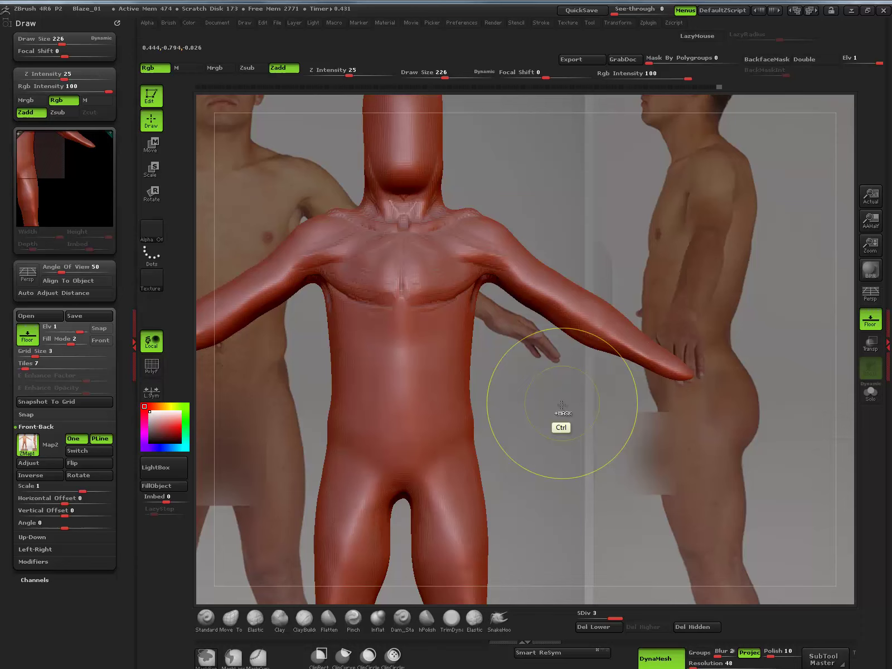
pyautogui.hotkey('ctrl', 'z')
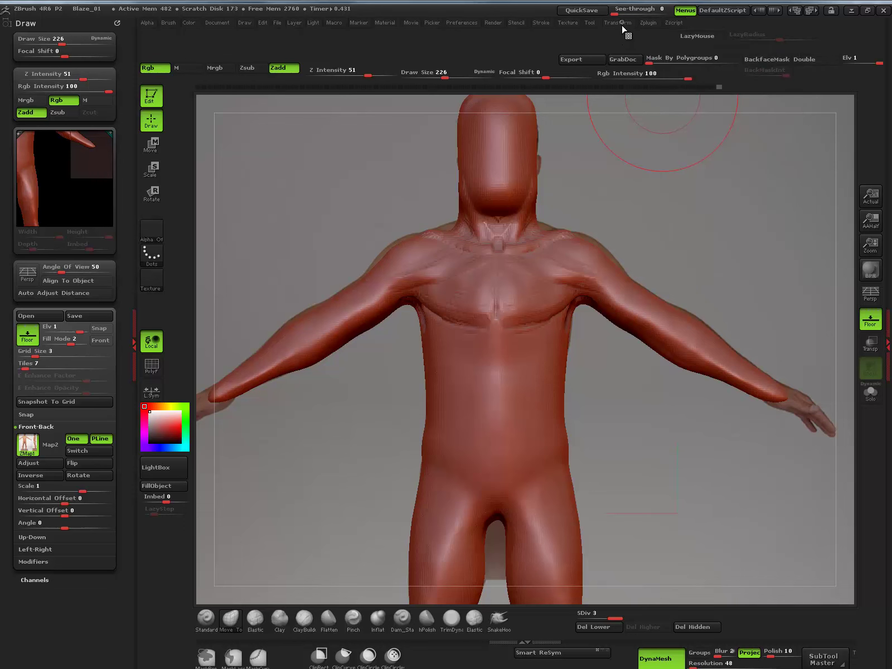
# - Turn on local symmetry and adjust the armpit and torso silhouette to the front reference with Move Topological
pyautogui.click(622, 24)
pyautogui.click(709, 159)
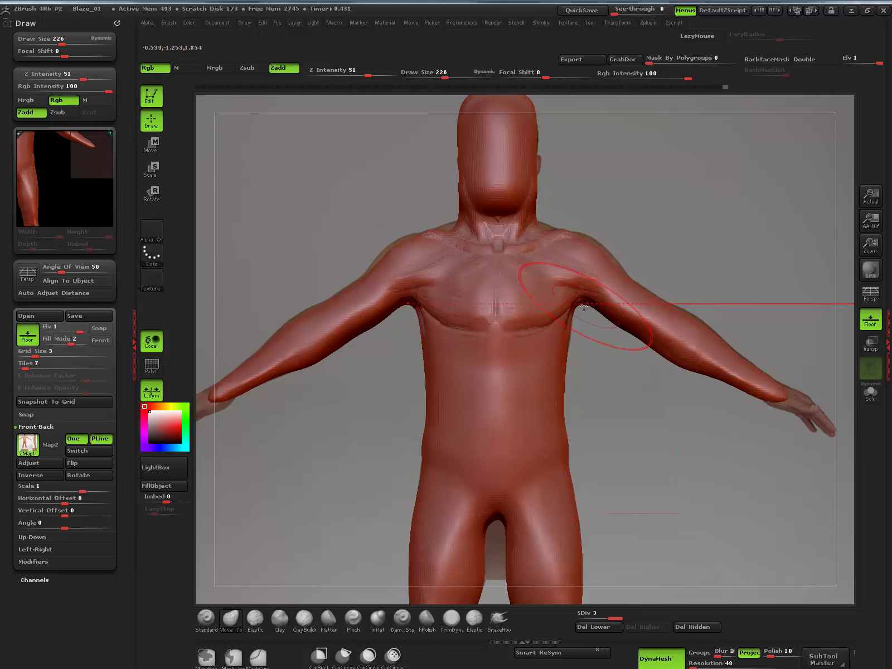
pyautogui.moveTo(584, 299); pyautogui.dragTo(583, 295)
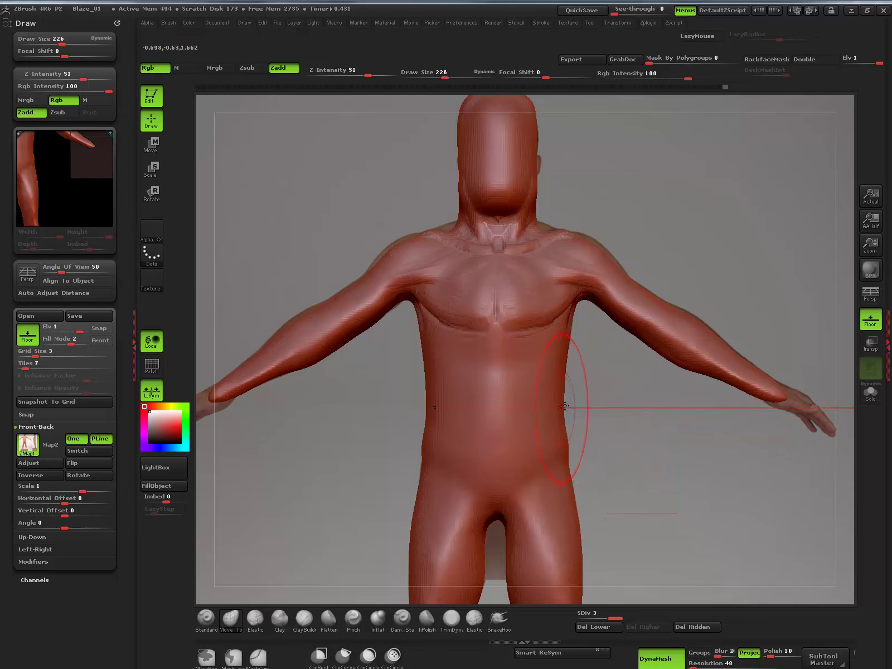
pyautogui.moveTo(354, 456); pyautogui.dragTo(534, 488)
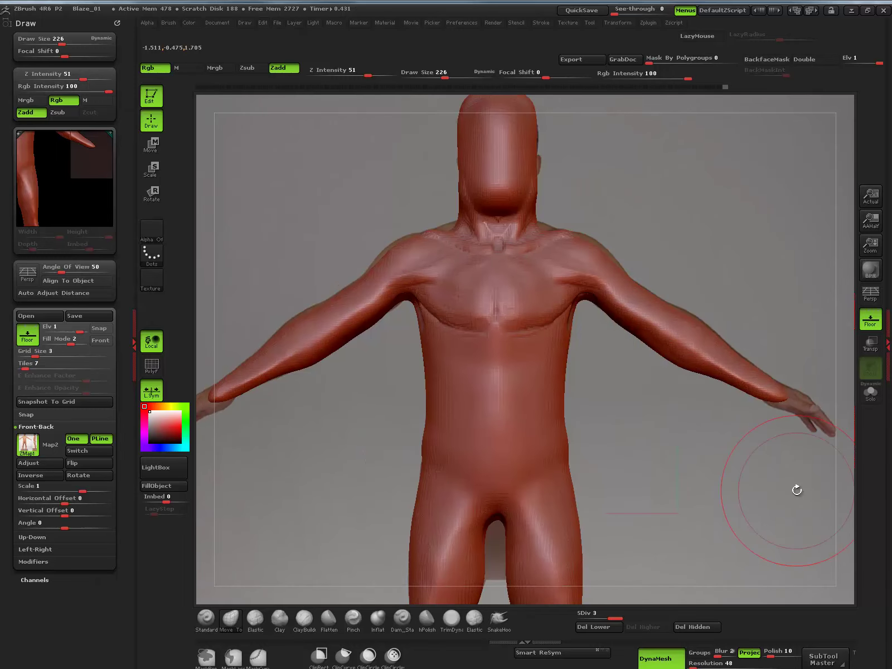
# - Select the ClayBuildup brush and set its draw size to 74 and Z Intensity to 6
pyautogui.press('[')
pyautogui.press('[')
pyautogui.press('[')
pyautogui.press('[')
pyautogui.press('[')
pyautogui.press('[')
pyautogui.press('[')
pyautogui.press('[')
pyautogui.press('[')
pyautogui.press('[')
pyautogui.press('[')
pyautogui.press('[')
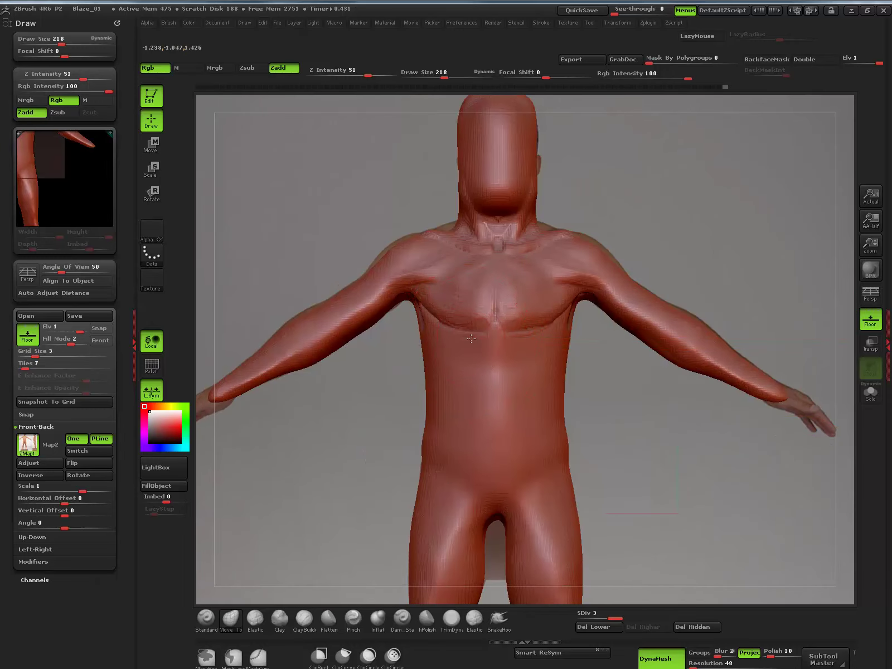
pyautogui.click(305, 617)
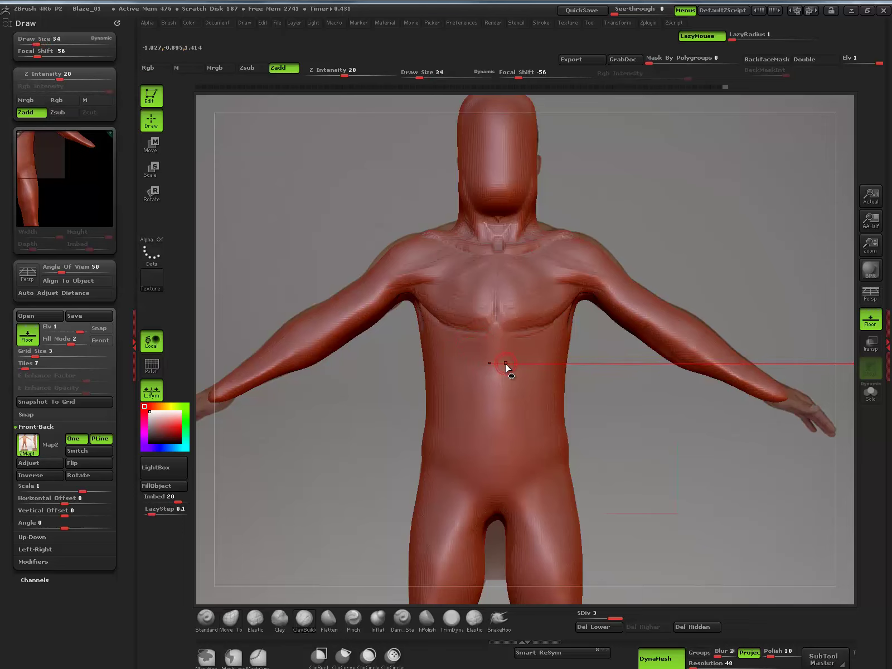
pyautogui.press(']')
pyautogui.press(']')
pyautogui.press('space')
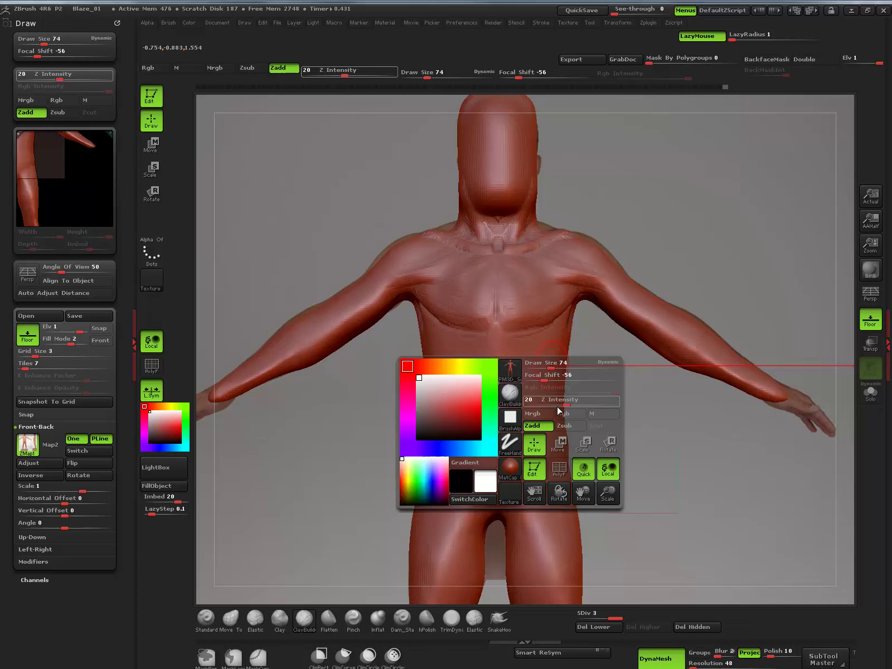
pyautogui.moveTo(561, 400); pyautogui.dragTo(548, 400)
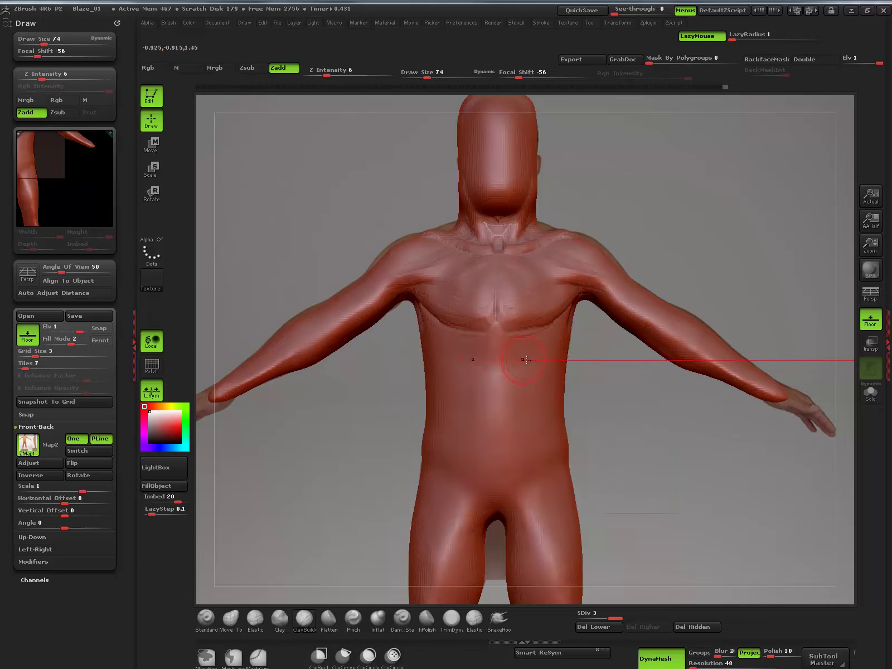
# - Set the ClayBuildup Z Intensity to 2 and build up the lower rib cage contour across the front and side of the torso
pyautogui.press('space')
pyautogui.moveTo(547, 422); pyautogui.dragTo(534, 425)
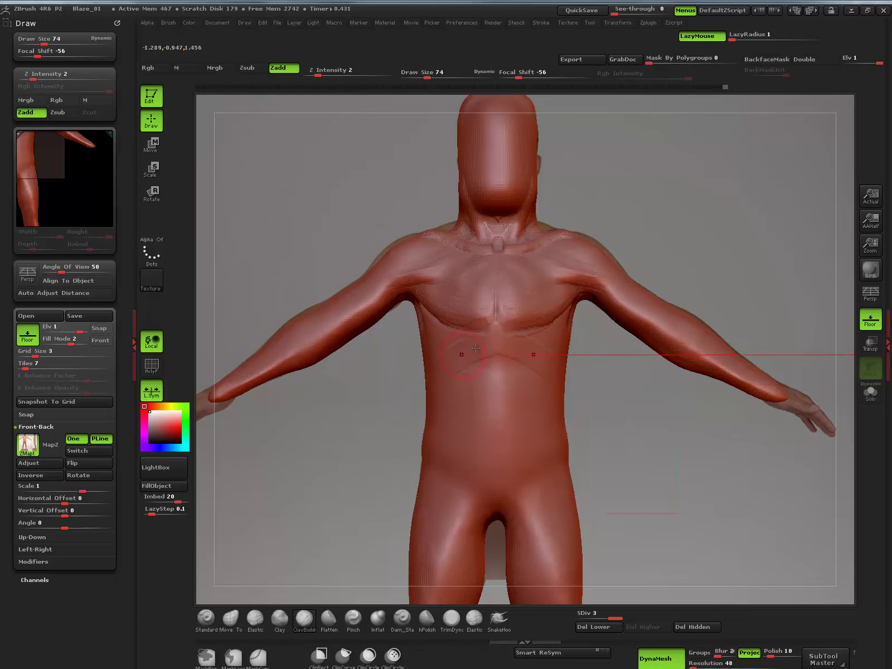
pyautogui.moveTo(376, 436); pyautogui.dragTo(440, 372)
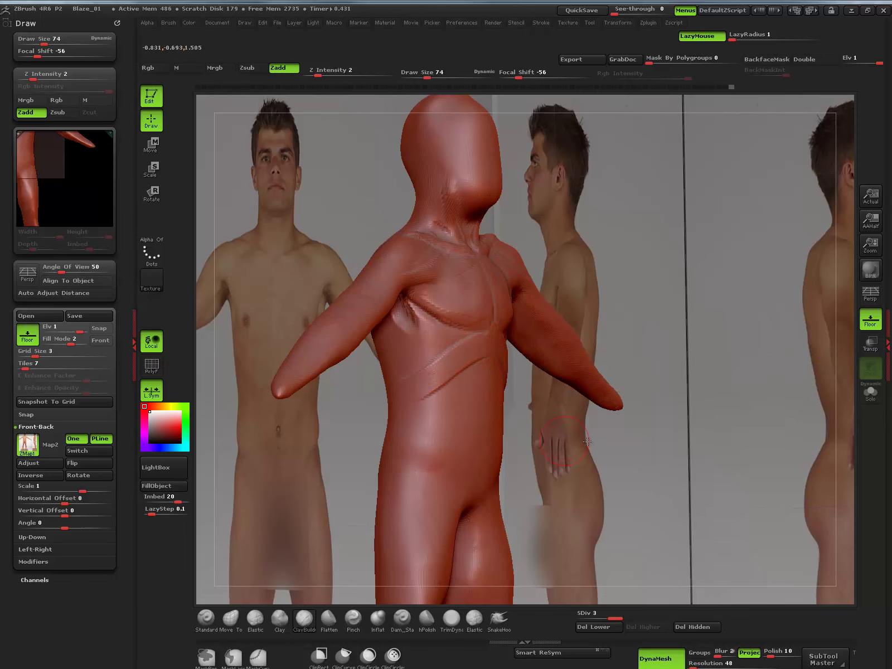
pyautogui.keyDown('shift'); pyautogui.moveTo(588, 441); pyautogui.dragTo(588, 442); pyautogui.keyUp('shift')
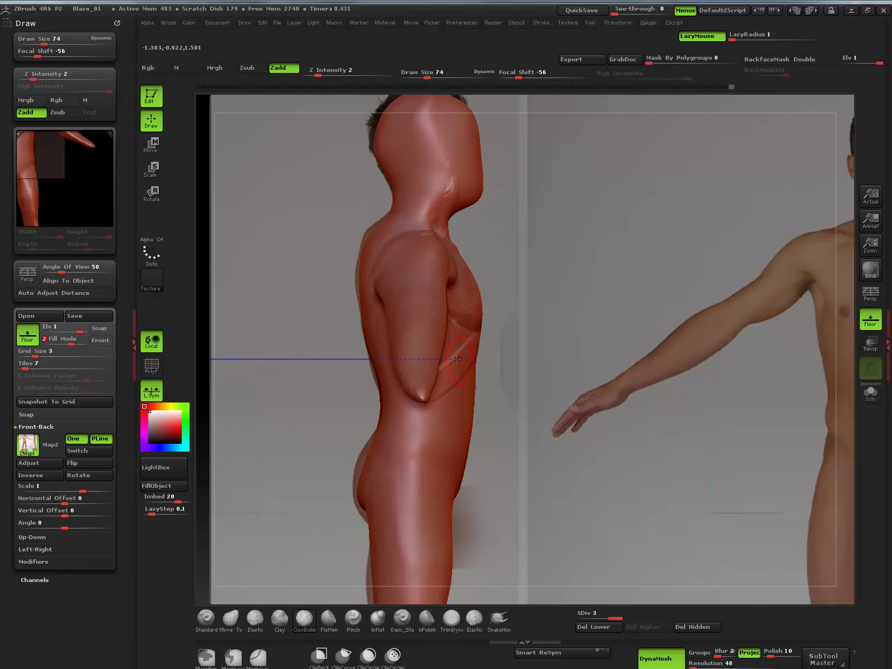
pyautogui.moveTo(524, 393); pyautogui.dragTo(566, 391)
# - Hide the reference grid and smooth the clay strokes along the side of the rib cage
pyautogui.click(28, 337)
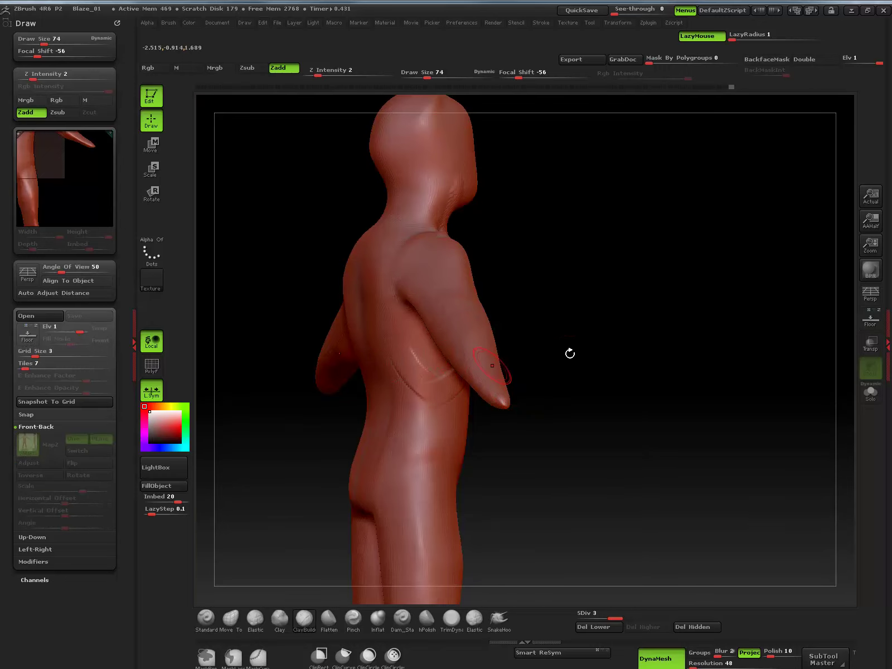
pyautogui.moveTo(570, 353); pyautogui.dragTo(550, 378)
pyautogui.press('shift')
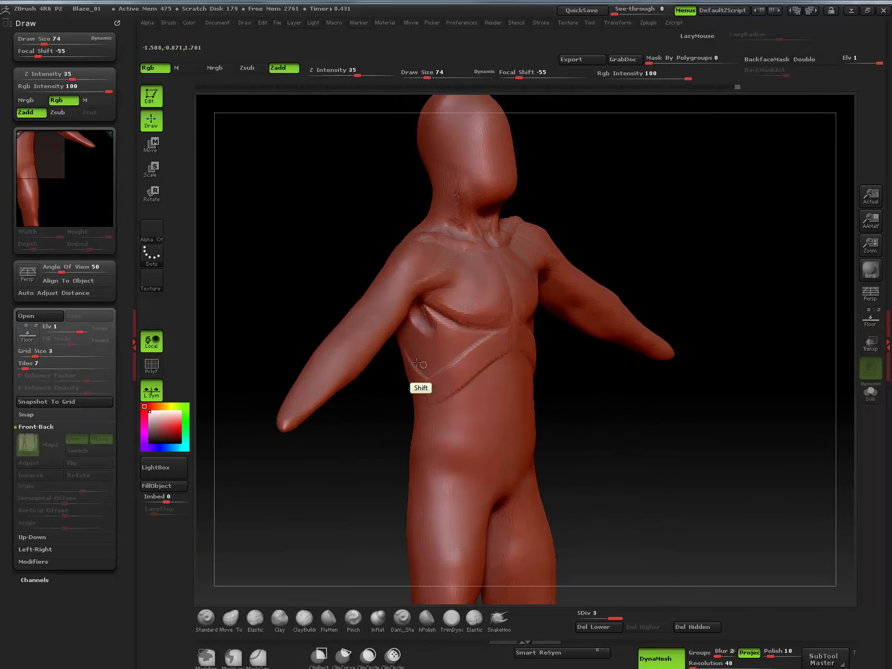
pyautogui.moveTo(418, 363)
pyautogui.keyDown('shift'); pyautogui.mouseDown()
pyautogui.moveTo(477, 342)
pyautogui.moveTo(443, 366)
pyautogui.moveTo(502, 373)
pyautogui.mouseUp(); pyautogui.keyUp('shift')
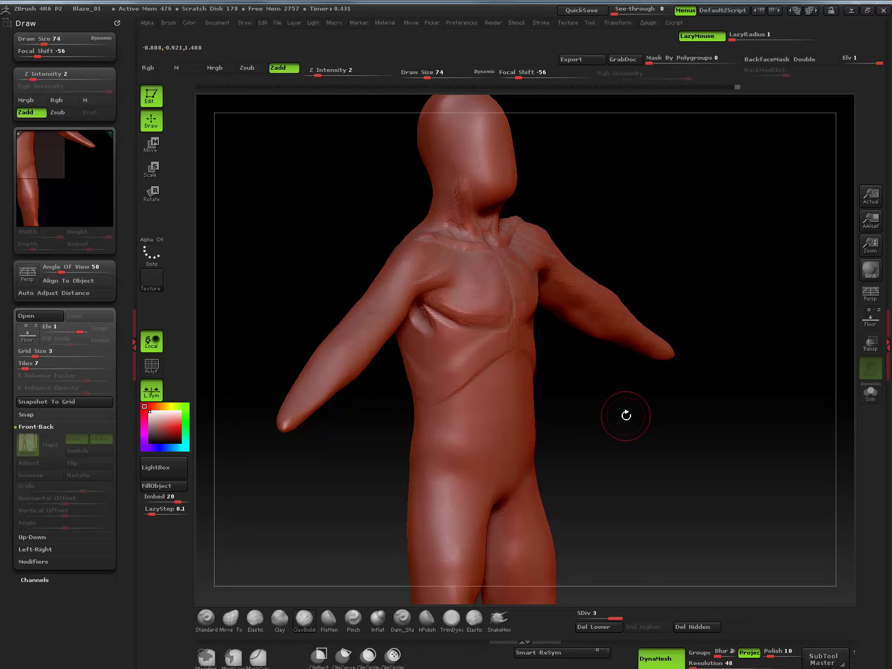
# - Refine the rib cage arch at draw size 42 and build up the sternum between the pectorals at draw size 30
pyautogui.moveTo(626, 416); pyautogui.dragTo(536, 355)
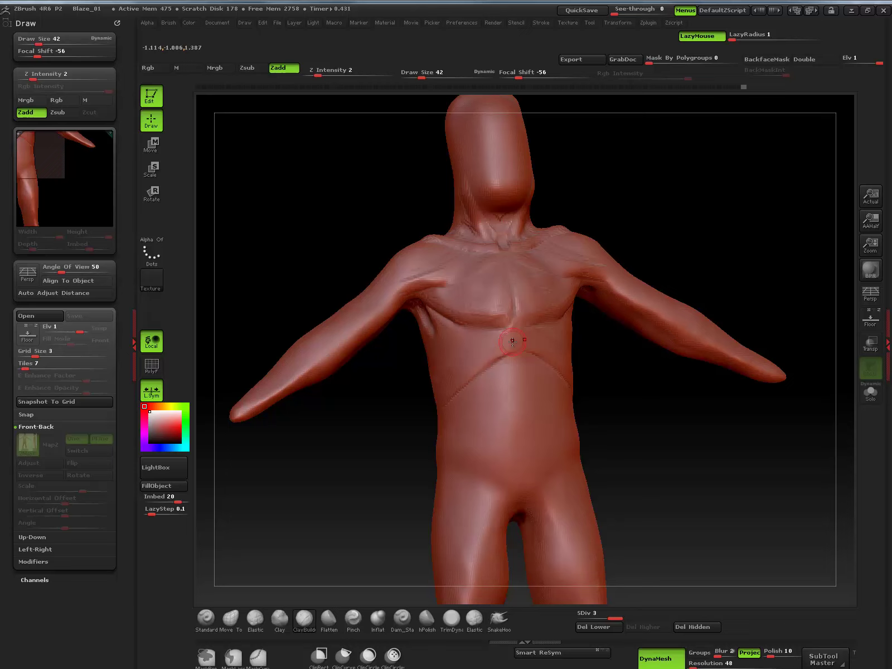
pyautogui.press('shift')
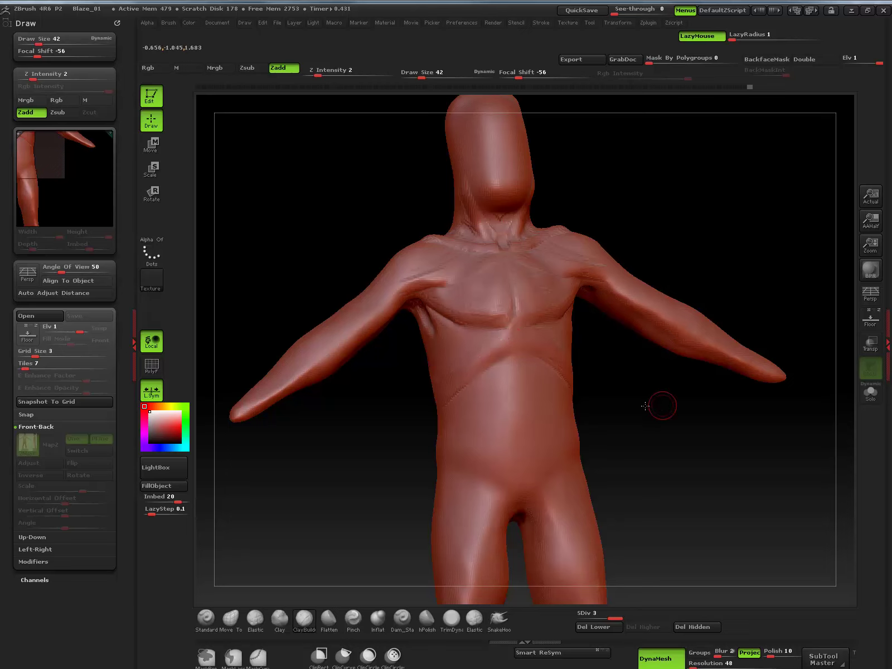
pyautogui.moveTo(644, 406); pyautogui.dragTo(640, 378)
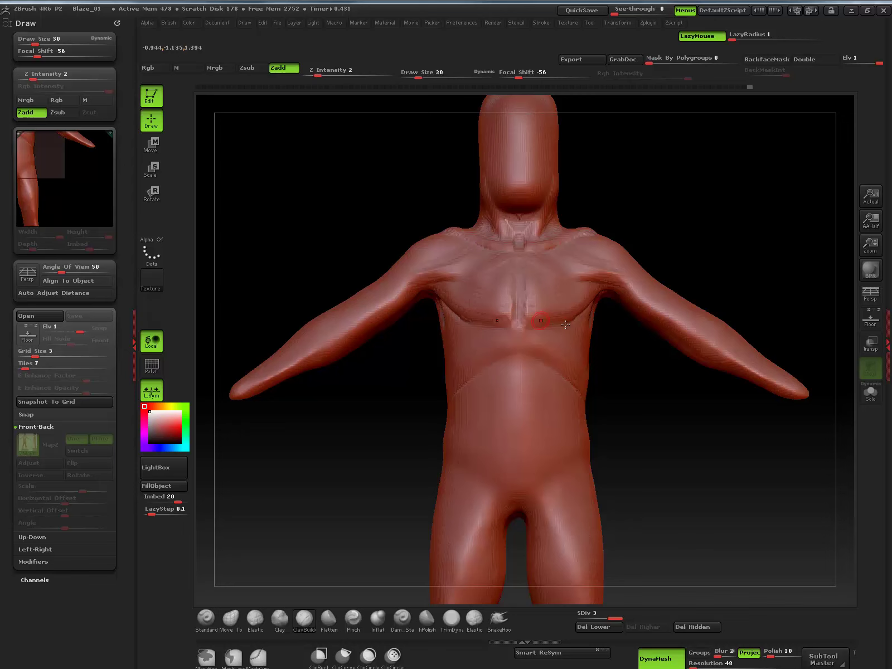
pyautogui.keyDown('alt'); pyautogui.moveTo(660, 423); pyautogui.dragTo(686, 485); pyautogui.keyUp('alt')
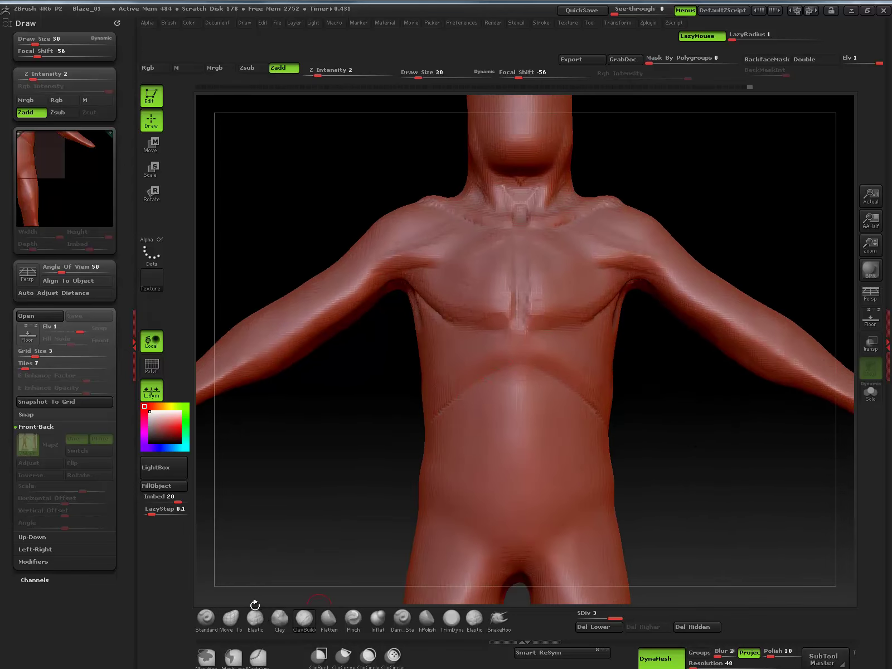
# - Adjust the shape of the rib cage sides with the Move Topological brush at draw size 114
pyautogui.click(230, 618)
pyautogui.press(']')
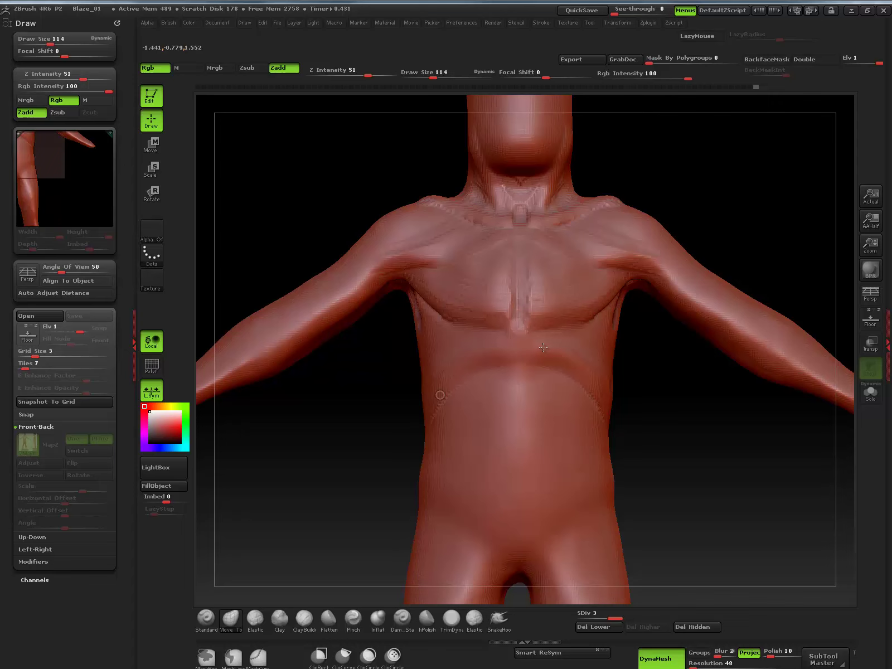
pyautogui.moveTo(669, 412)
pyautogui.keyDown('alt'); pyautogui.mouseDown()
pyautogui.moveTo(626, 392)
pyautogui.moveTo(661, 446)
pyautogui.mouseUp(); pyautogui.keyUp('alt')
pyautogui.moveTo(598, 359)
pyautogui.mouseDown()
pyautogui.moveTo(601, 319)
pyautogui.moveTo(582, 329)
pyautogui.mouseUp()
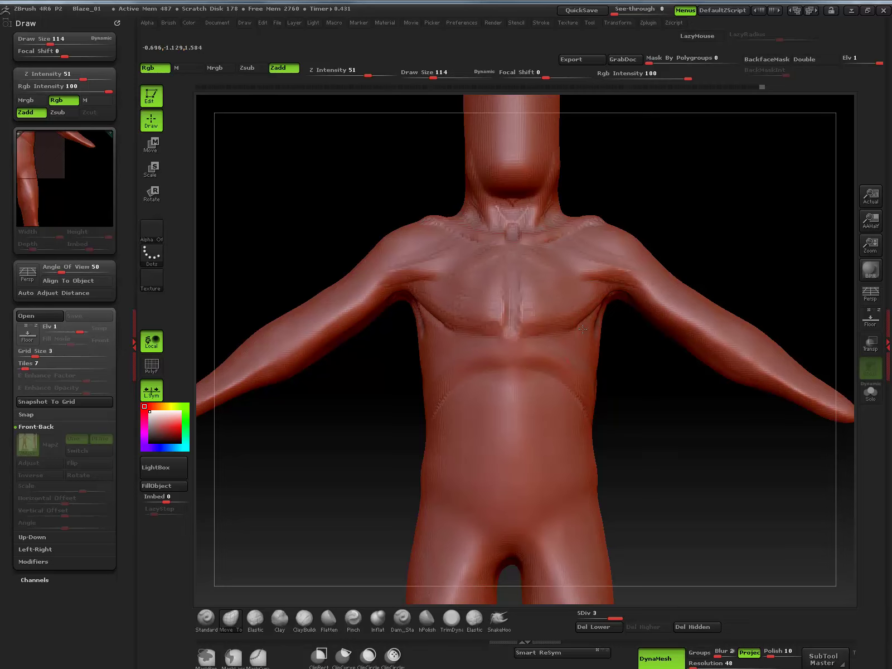
pyautogui.keyDown('alt'); pyautogui.moveTo(631, 408); pyautogui.dragTo(656, 422); pyautogui.keyUp('alt')
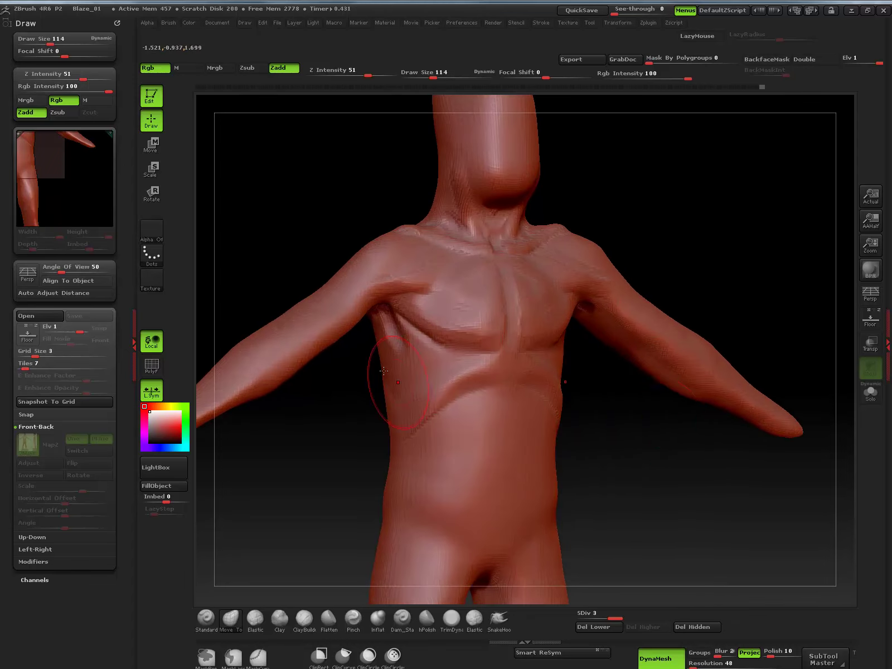
# - Try to reshape the side of the rib cage below the armpit with Move Topological at draw size 54
pyautogui.press('[')
pyautogui.press('[')
pyautogui.press('[')
pyautogui.press('[')
pyautogui.moveTo(328, 480); pyautogui.dragTo(390, 440)
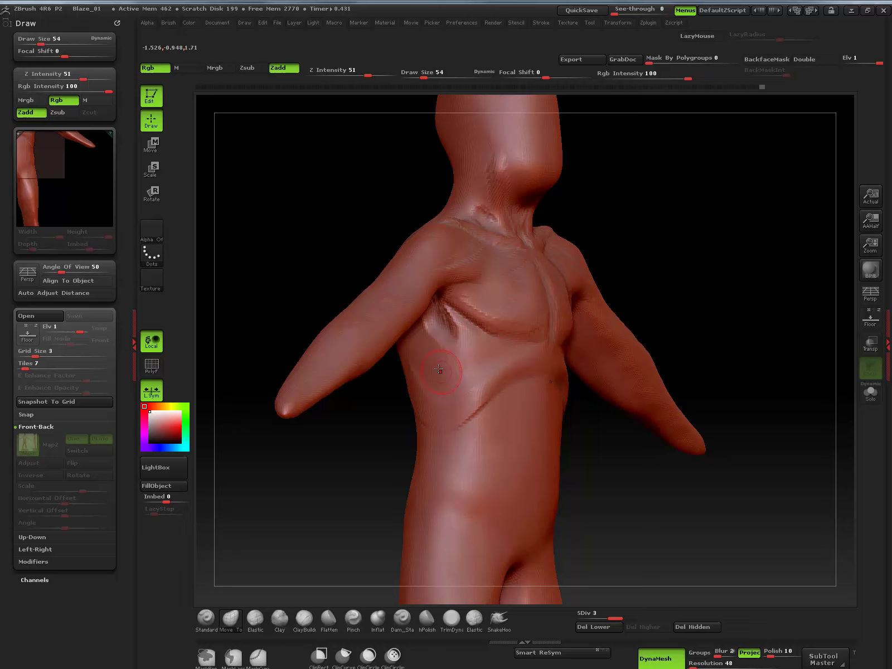
pyautogui.moveTo(425, 362); pyautogui.dragTo(429, 376)
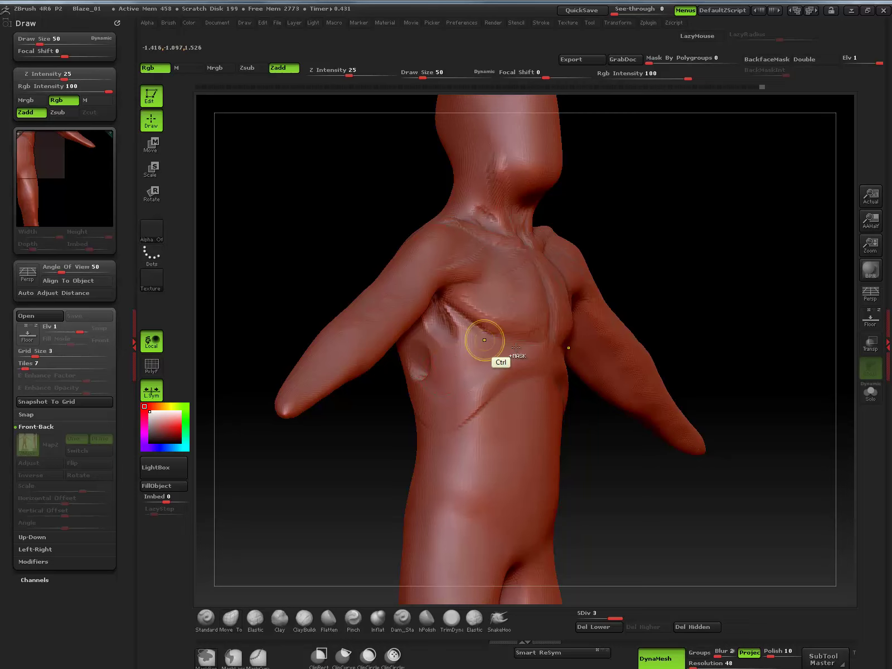
pyautogui.hotkey('ctrl', 'z')
pyautogui.hotkey('ctrl', 'z')
# - Build up diagonal rib ridges below the armpit with ClayBuildup at draw size 50, smoothing between strokes
pyautogui.click(303, 618)
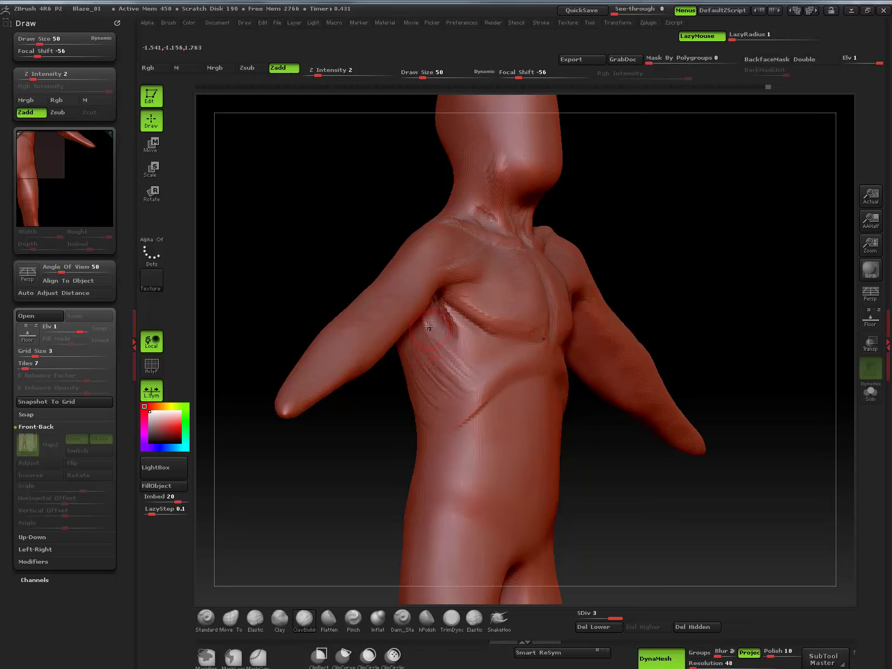
pyautogui.moveTo(483, 372); pyautogui.dragTo(479, 350)
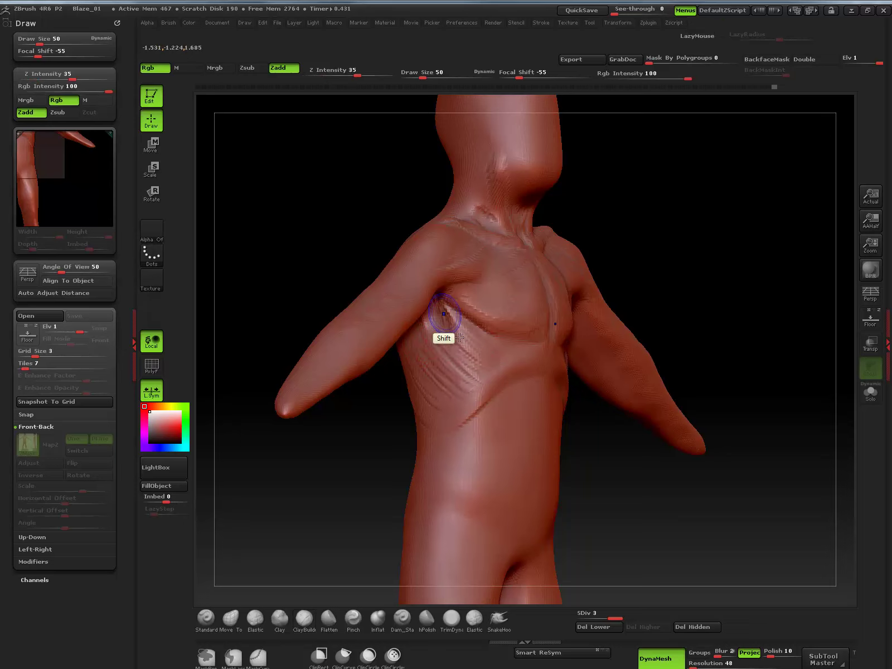
pyautogui.moveTo(436, 316)
pyautogui.keyDown('shift'); pyautogui.mouseDown()
pyautogui.moveTo(464, 372)
pyautogui.moveTo(424, 351)
pyautogui.moveTo(435, 390)
pyautogui.moveTo(417, 392)
pyautogui.moveTo(458, 401)
pyautogui.mouseUp(); pyautogui.keyUp('shift')
pyautogui.moveTo(424, 360); pyautogui.dragTo(471, 389)
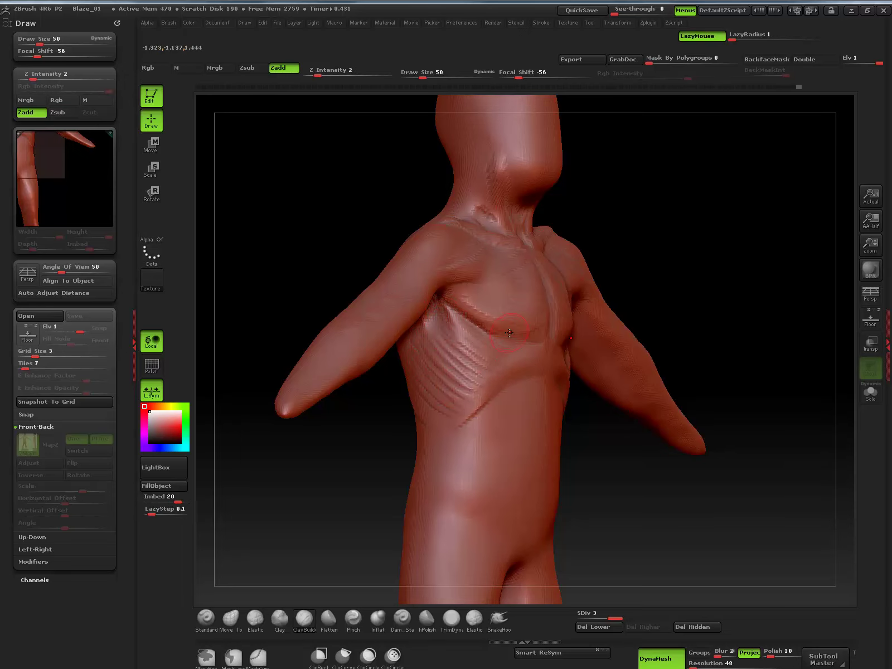
# - Smooth the side ribs and rebuild their ridges toward the lower edge of the pectorals with ClayBuildup
pyautogui.moveTo(617, 462); pyautogui.dragTo(569, 460)
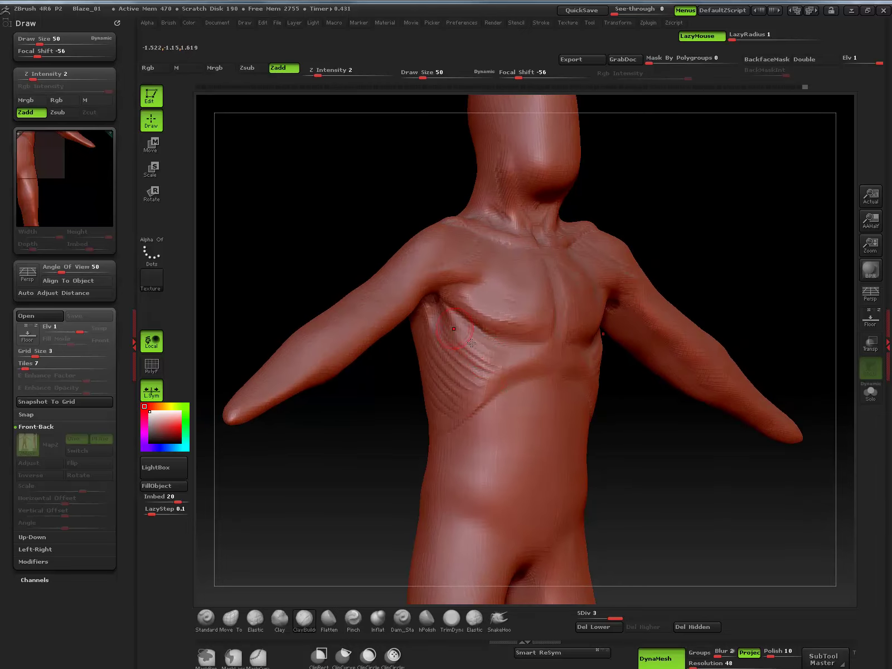
pyautogui.moveTo(484, 359)
pyautogui.keyDown('shift'); pyautogui.mouseDown()
pyautogui.moveTo(456, 373)
pyautogui.moveTo(432, 323)
pyautogui.moveTo(427, 344)
pyautogui.mouseUp(); pyautogui.keyUp('shift')
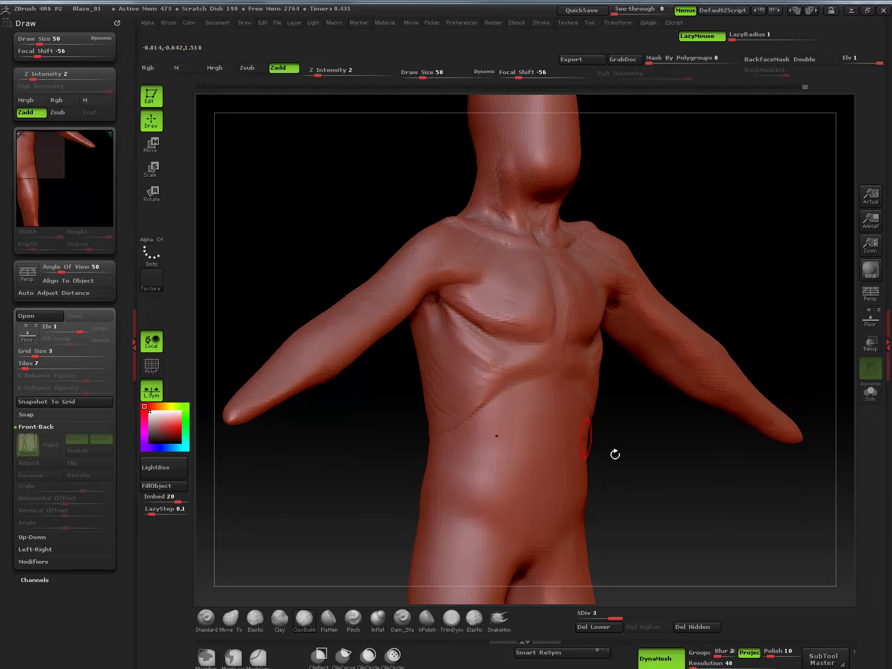
pyautogui.moveTo(707, 458)
pyautogui.mouseDown()
pyautogui.moveTo(647, 461)
pyautogui.moveTo(683, 455)
pyautogui.moveTo(677, 492)
pyautogui.moveTo(476, 372)
pyautogui.mouseUp()
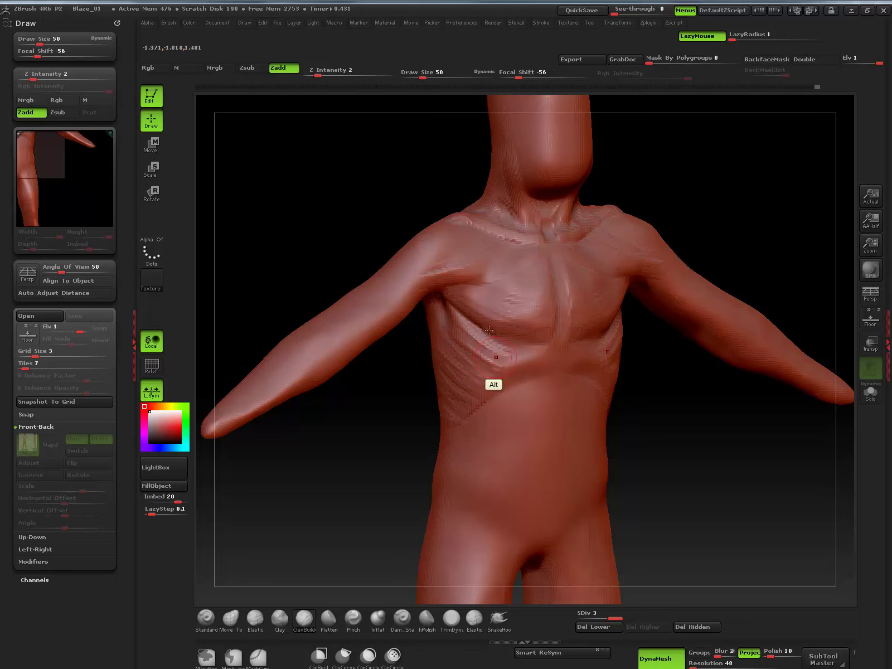
pyautogui.moveTo(687, 435)
pyautogui.mouseDown()
pyautogui.moveTo(647, 416)
pyautogui.moveTo(681, 439)
pyautogui.moveTo(679, 424)
pyautogui.mouseUp()
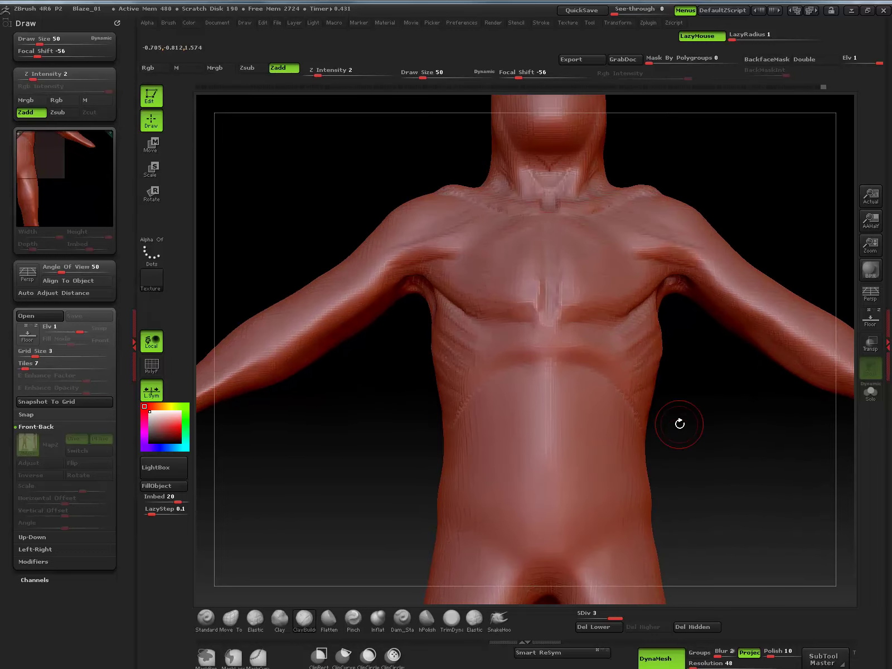
# - Try to carve the lower edge of the rib cage with the Dam_Standard brush at Z Intensity 23
pyautogui.click(405, 623)
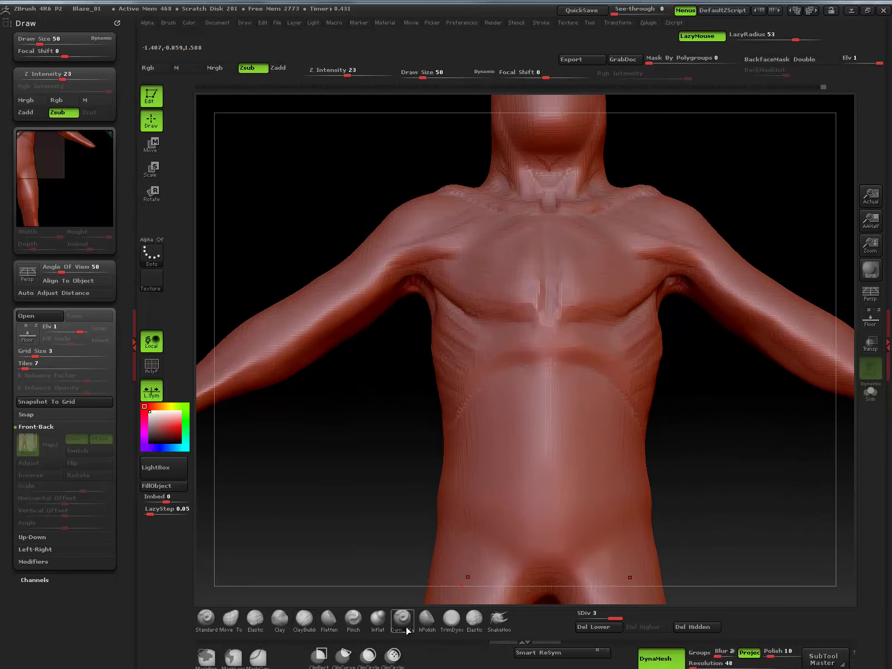
pyautogui.moveTo(701, 422); pyautogui.dragTo(497, 382)
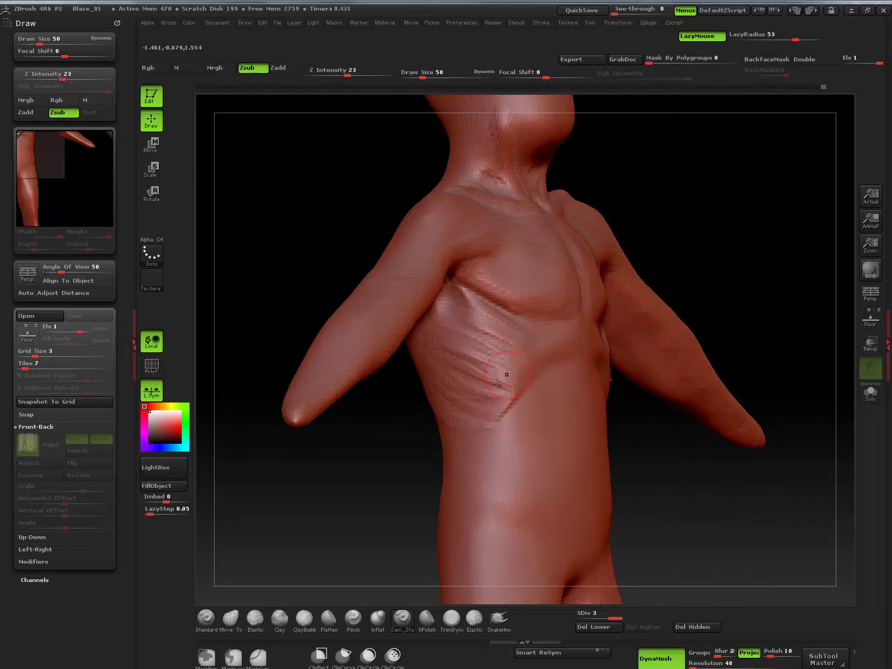
pyautogui.moveTo(373, 482); pyautogui.dragTo(398, 446)
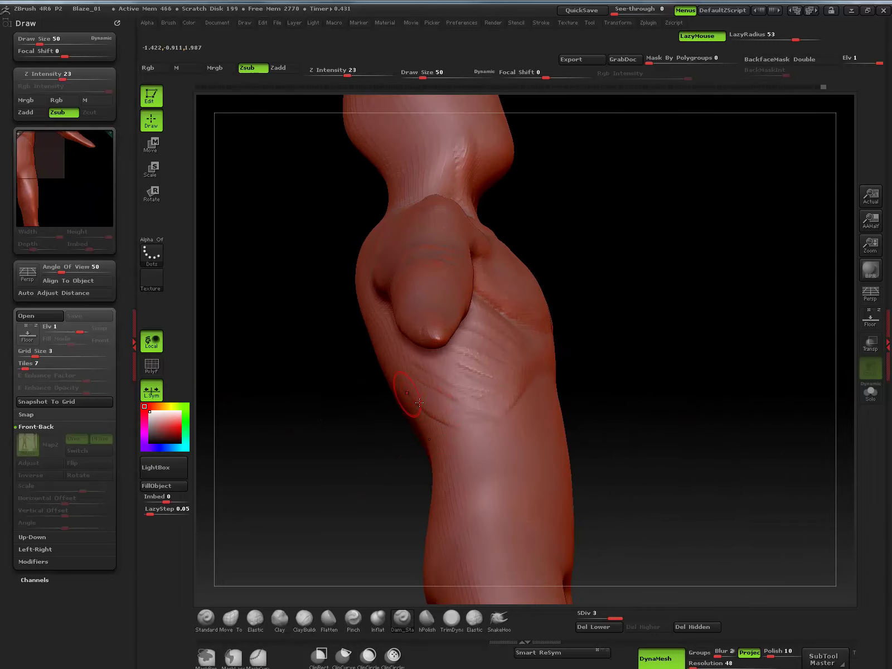
pyautogui.moveTo(465, 430); pyautogui.dragTo(492, 434)
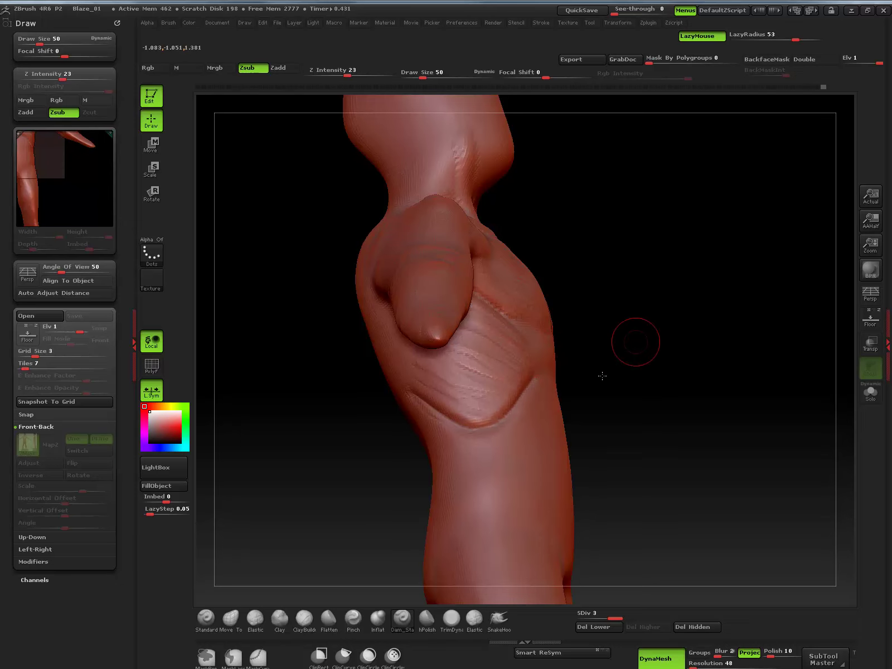
pyautogui.moveTo(602, 374)
pyautogui.mouseDown()
pyautogui.moveTo(518, 393)
pyautogui.moveTo(478, 415)
pyautogui.moveTo(558, 381)
pyautogui.moveTo(671, 379)
pyautogui.mouseUp()
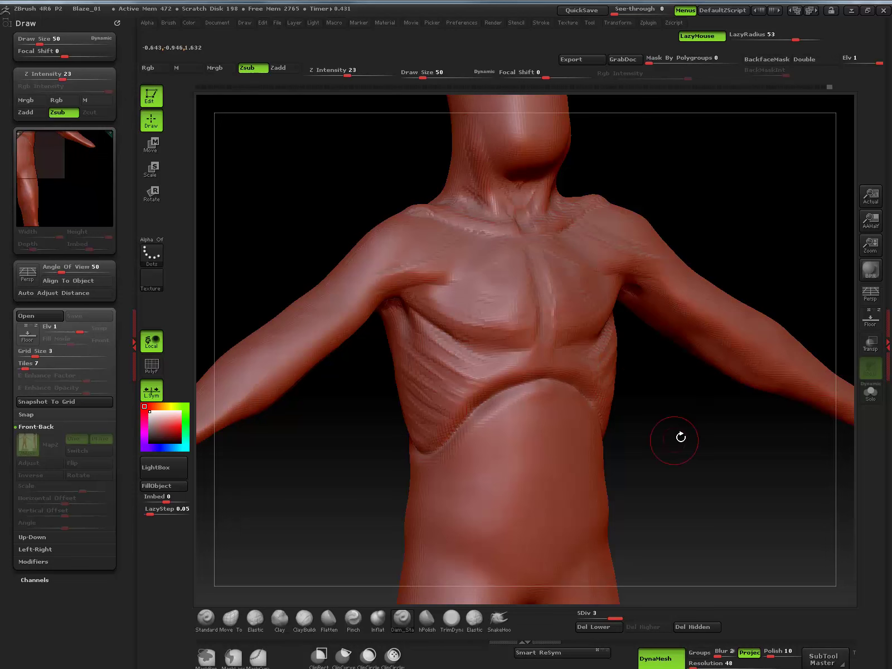
pyautogui.hotkey('ctrl', 'z')
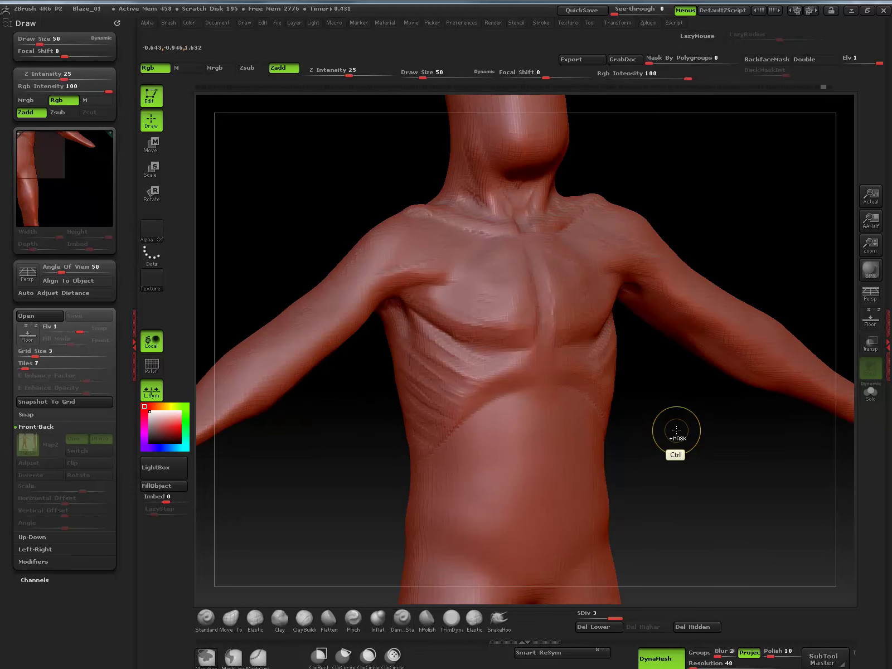
# - Carve the lower rib cage edge around the front and side with Dam_Standard at Z Intensity 9
pyautogui.press('space')
pyautogui.moveTo(701, 458); pyautogui.dragTo(687, 458)
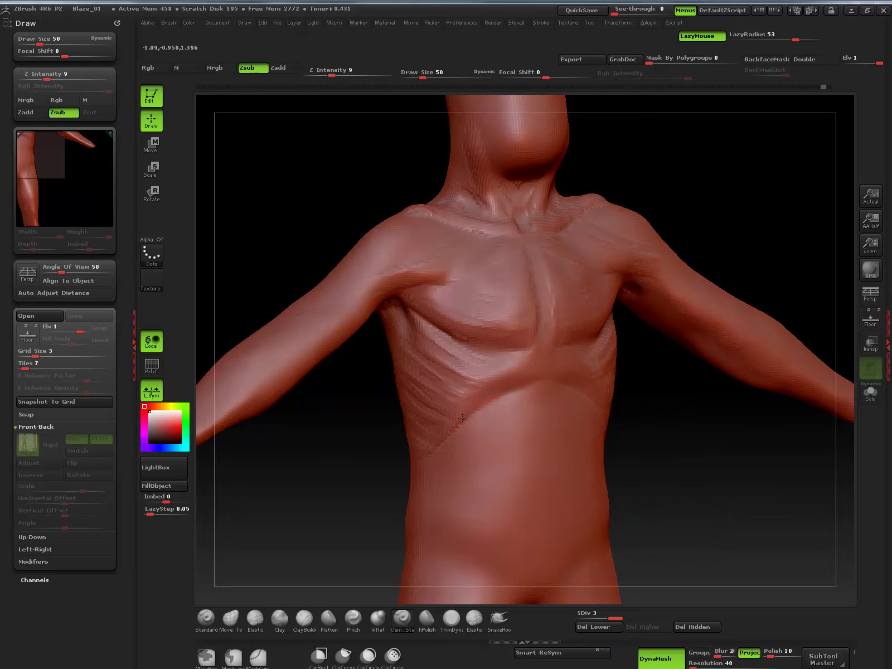
pyautogui.moveTo(679, 429)
pyautogui.mouseDown()
pyautogui.moveTo(727, 420)
pyautogui.moveTo(683, 409)
pyautogui.mouseUp()
pyautogui.moveTo(657, 448); pyautogui.dragTo(564, 360)
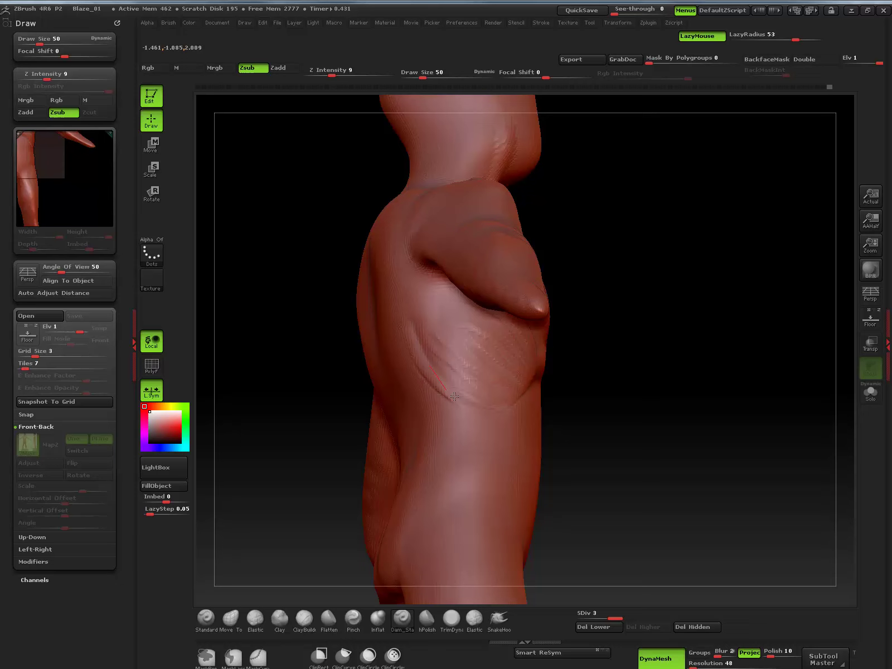
pyautogui.moveTo(664, 399)
pyautogui.mouseDown()
pyautogui.moveTo(621, 434)
pyautogui.moveTo(641, 392)
pyautogui.moveTo(653, 411)
pyautogui.moveTo(651, 390)
pyautogui.mouseUp()
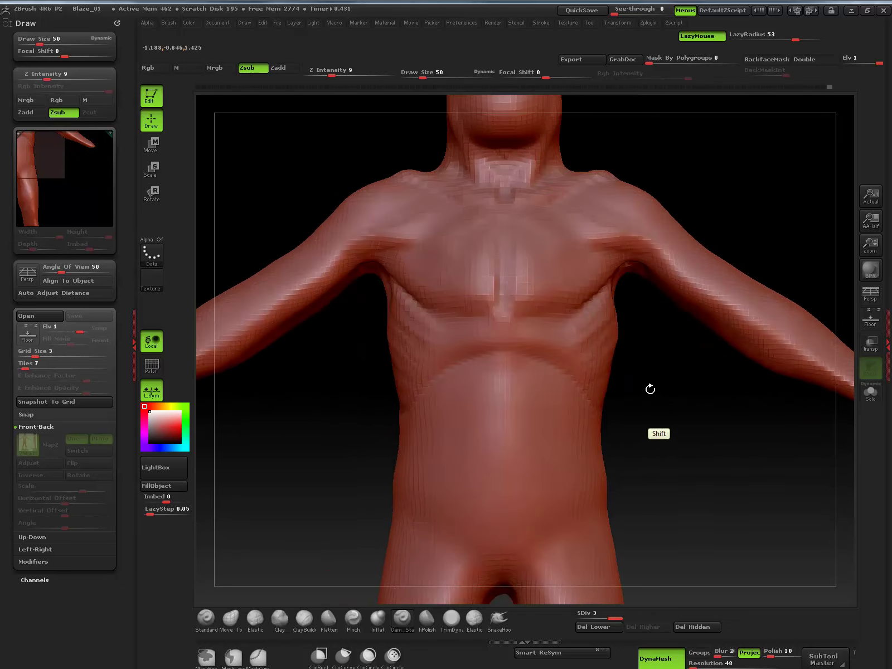
# - Smooth the carved ribs on the side of the torso to soften their ridges
pyautogui.moveTo(629, 428)
pyautogui.mouseDown()
pyautogui.moveTo(617, 408)
pyautogui.moveTo(643, 392)
pyautogui.moveTo(661, 425)
pyautogui.moveTo(628, 470)
pyautogui.moveTo(653, 454)
pyautogui.moveTo(725, 470)
pyautogui.mouseUp()
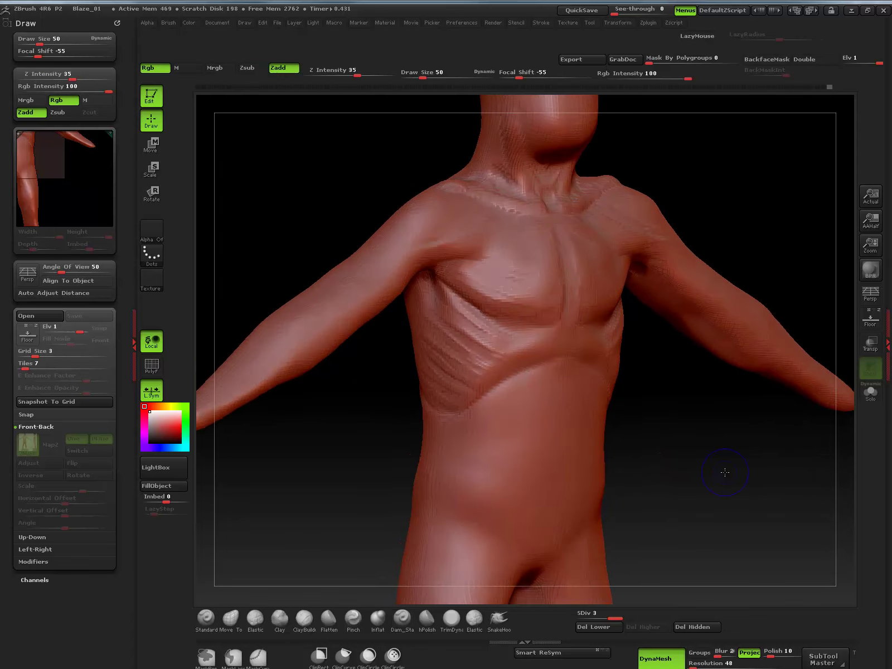
pyautogui.moveTo(438, 319)
pyautogui.keyDown('shift'); pyautogui.mouseDown()
pyautogui.moveTo(427, 356)
pyautogui.moveTo(459, 327)
pyautogui.moveTo(458, 362)
pyautogui.moveTo(459, 312)
pyautogui.moveTo(461, 331)
pyautogui.mouseUp(); pyautogui.keyUp('shift')
pyautogui.keyDown('shift'); pyautogui.moveTo(698, 430); pyautogui.dragTo(680, 414); pyautogui.keyUp('shift')
# - Build up the paired abdominal muscle blocks from below the rib cage to the lower belly with ClayBuildup at Z Intensity 2
pyautogui.press('[')
pyautogui.press('[')
pyautogui.press('[')
pyautogui.press('[')
pyautogui.press('[')
pyautogui.press('[')
pyautogui.press('[')
pyautogui.press('[')
pyautogui.press('[')
pyautogui.press('[')
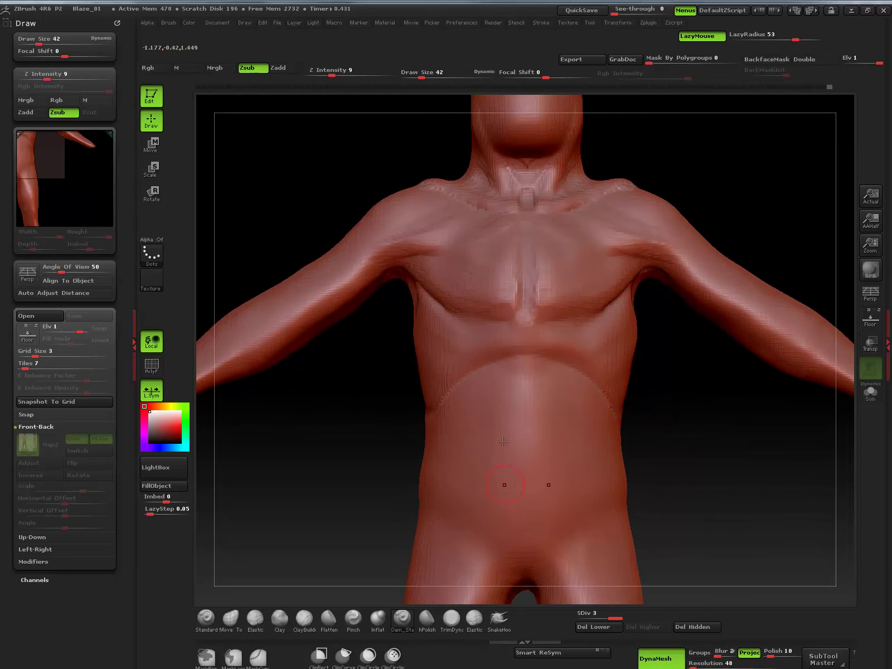
pyautogui.click(304, 618)
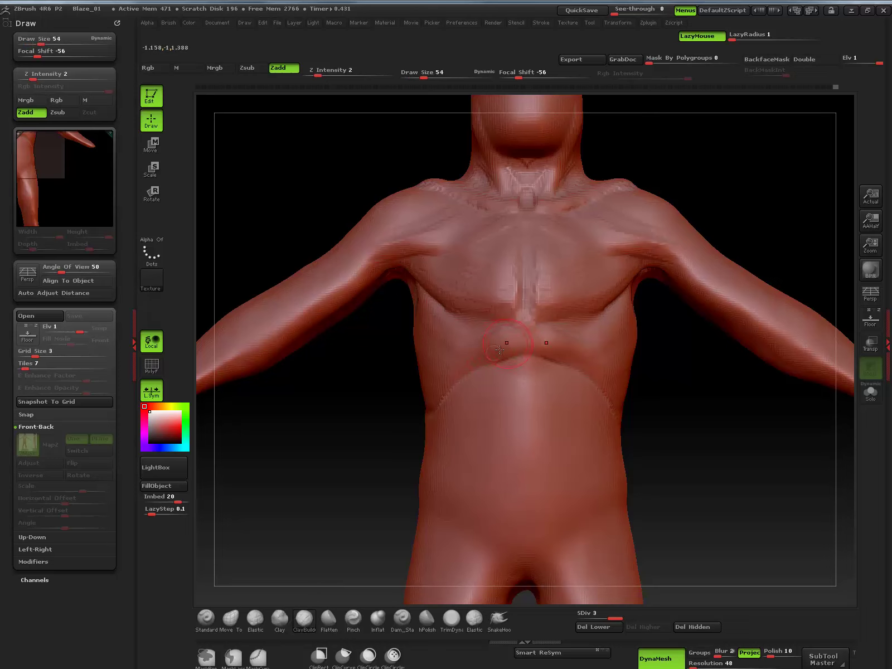
pyautogui.moveTo(506, 373); pyautogui.dragTo(505, 400)
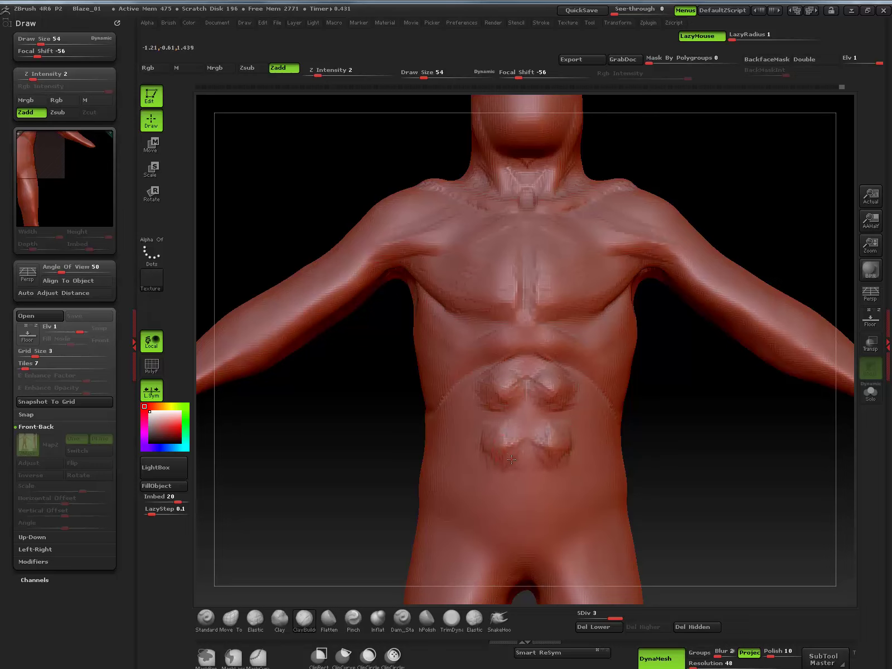
pyautogui.moveTo(511, 459)
pyautogui.mouseDown()
pyautogui.moveTo(543, 418)
pyautogui.moveTo(493, 436)
pyautogui.mouseUp()
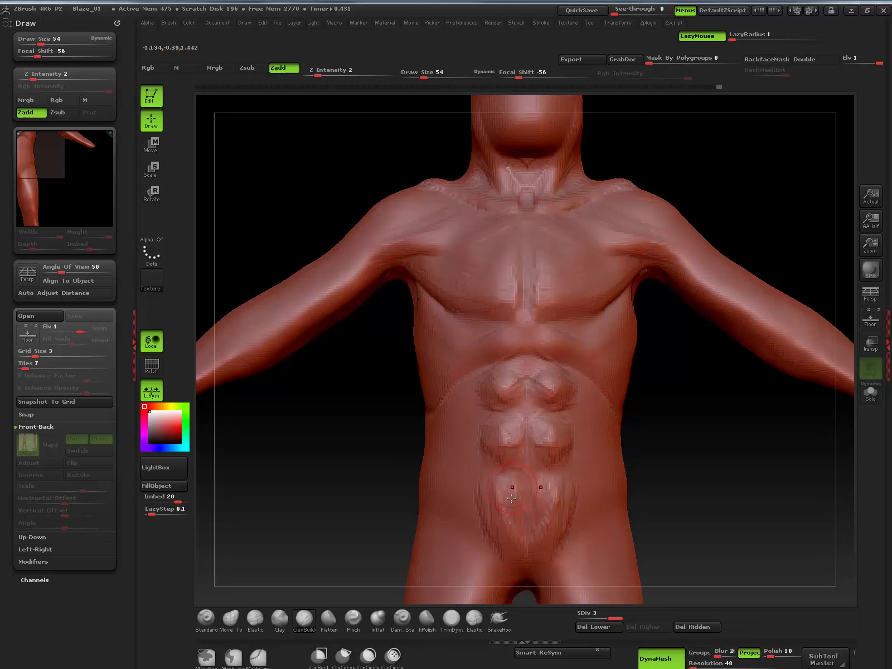
# - Refine the upper abdominal blocks with ClayBuildup at Draw Size 46, checking their form from the front and three-quarter views
pyautogui.keyDown('alt'); pyautogui.moveTo(674, 443); pyautogui.dragTo(665, 428); pyautogui.keyUp('alt')
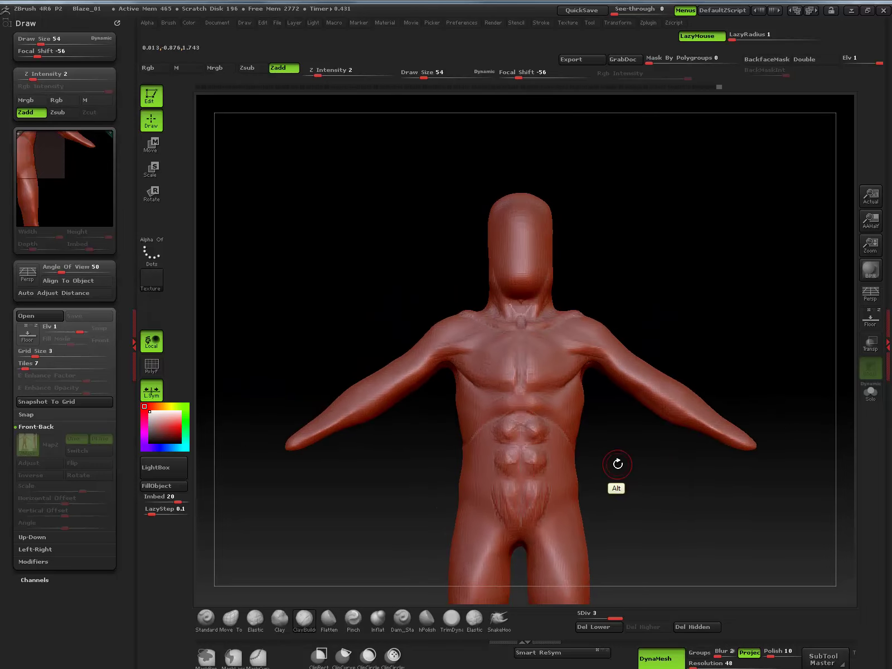
pyautogui.moveTo(617, 464)
pyautogui.keyDown('alt'); pyautogui.mouseDown()
pyautogui.moveTo(619, 472)
pyautogui.moveTo(617, 454)
pyautogui.moveTo(627, 478)
pyautogui.moveTo(659, 483)
pyautogui.moveTo(641, 503)
pyautogui.mouseUp(); pyautogui.keyUp('alt')
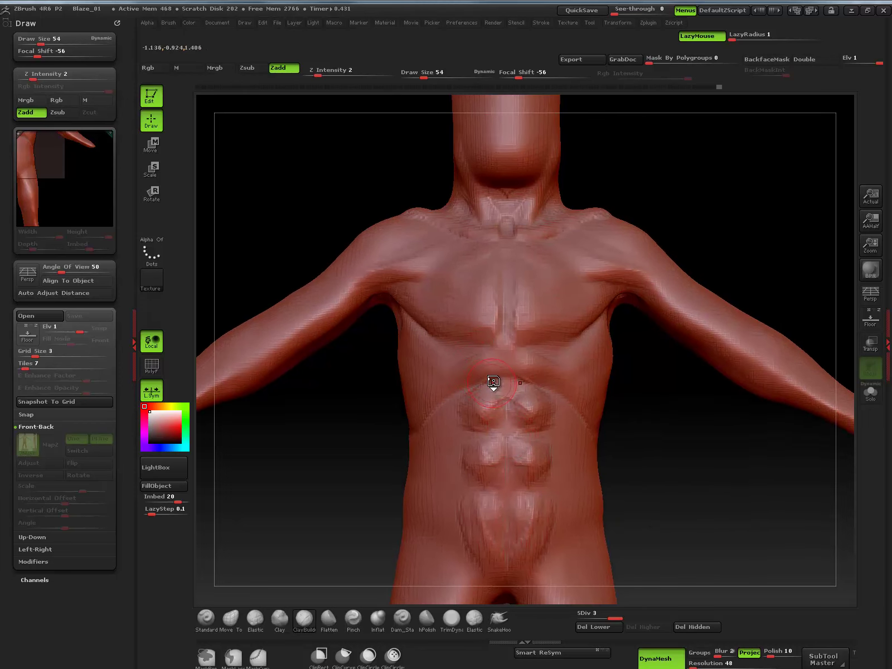
pyautogui.press('[')
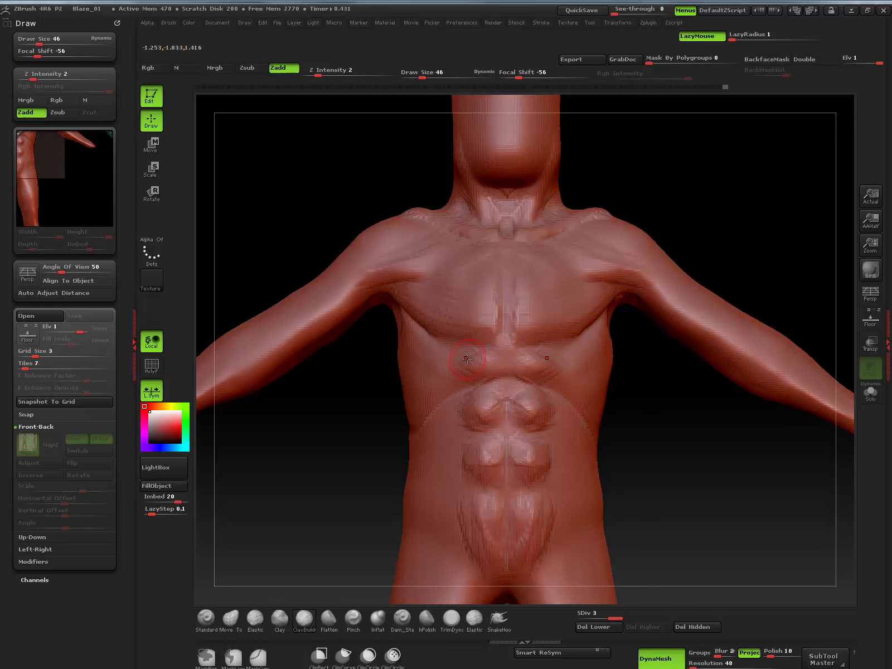
pyautogui.moveTo(674, 413); pyautogui.dragTo(711, 401)
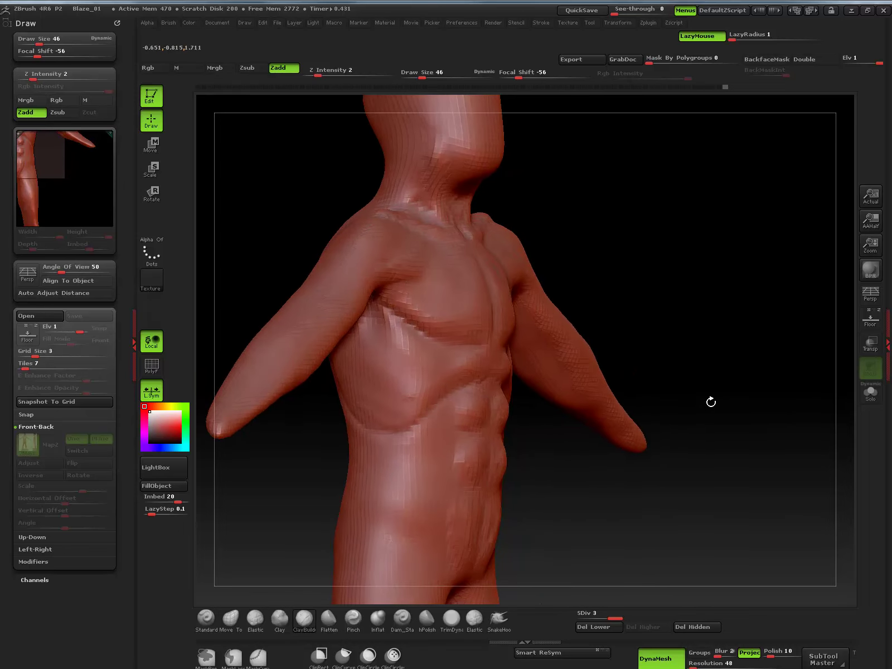
pyautogui.moveTo(601, 456); pyautogui.dragTo(561, 415)
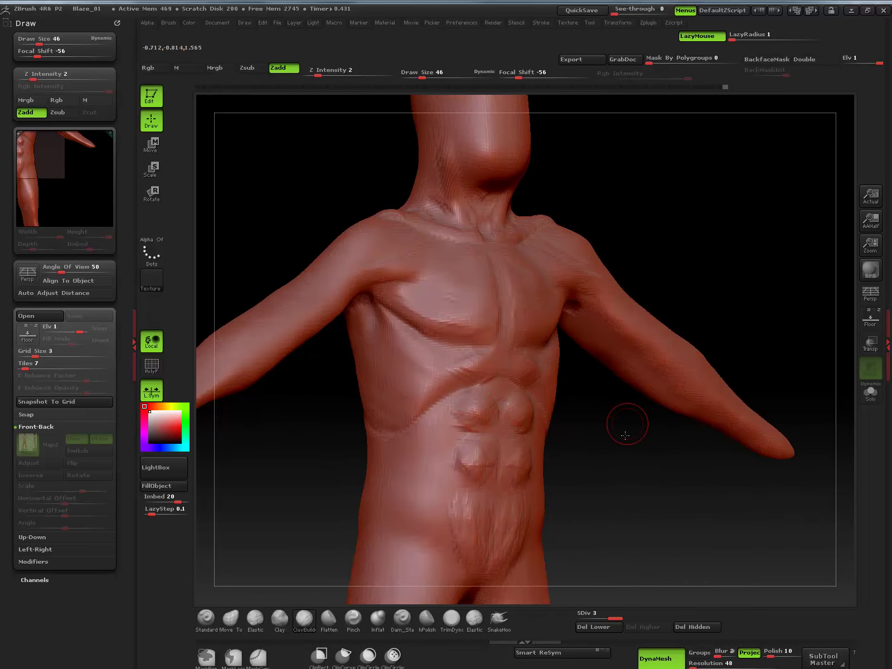
pyautogui.moveTo(624, 433); pyautogui.dragTo(605, 390)
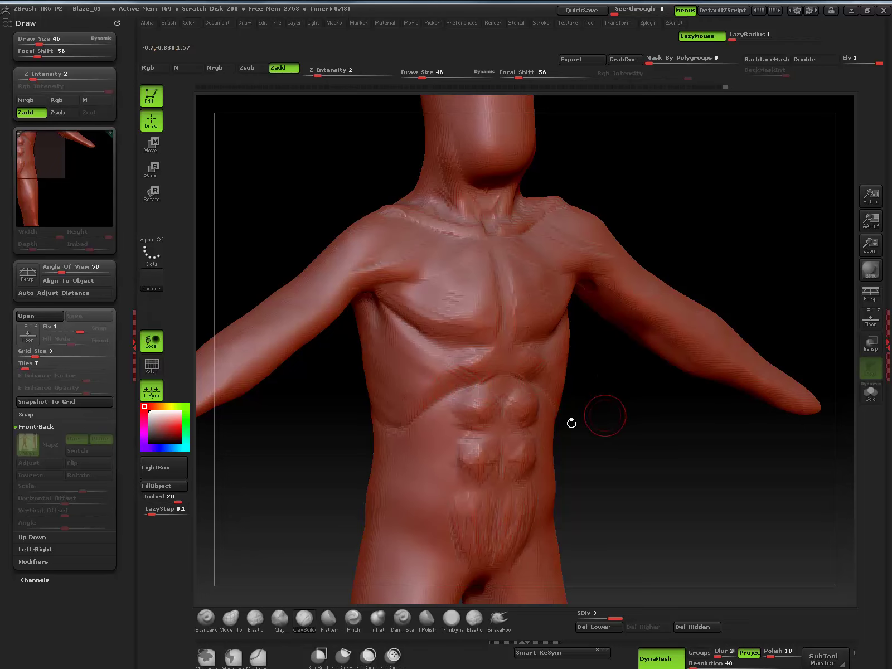
# - Reshape the front profile of the lower chest from the side with the Move Topological brush at Draw Size 90
pyautogui.click(231, 618)
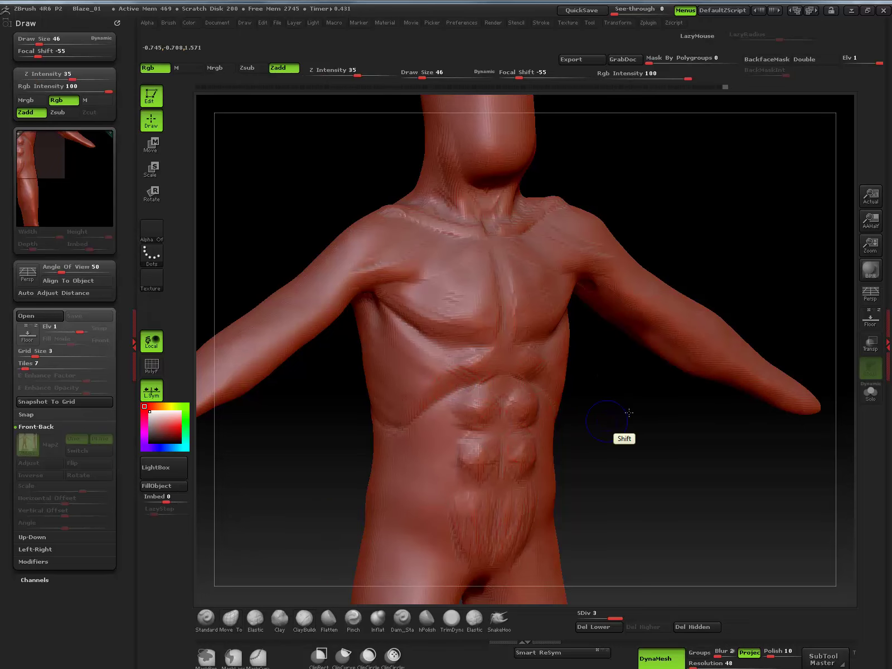
pyautogui.moveTo(627, 418)
pyautogui.mouseDown()
pyautogui.moveTo(633, 404)
pyautogui.moveTo(690, 420)
pyautogui.moveTo(685, 408)
pyautogui.mouseUp()
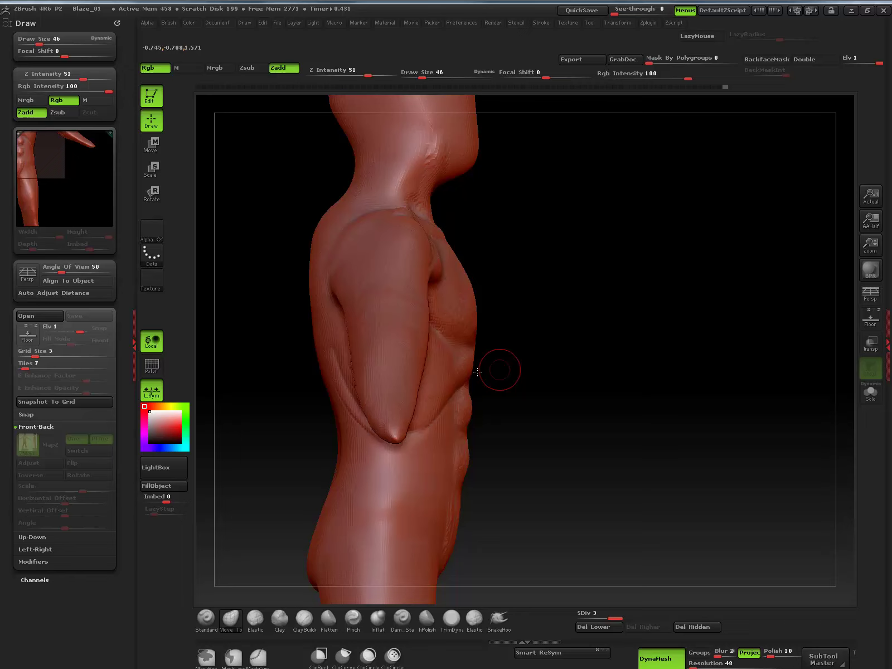
pyautogui.press(']')
pyautogui.press(']')
pyautogui.press(']')
pyautogui.press(']')
pyautogui.press(']')
pyautogui.press(']')
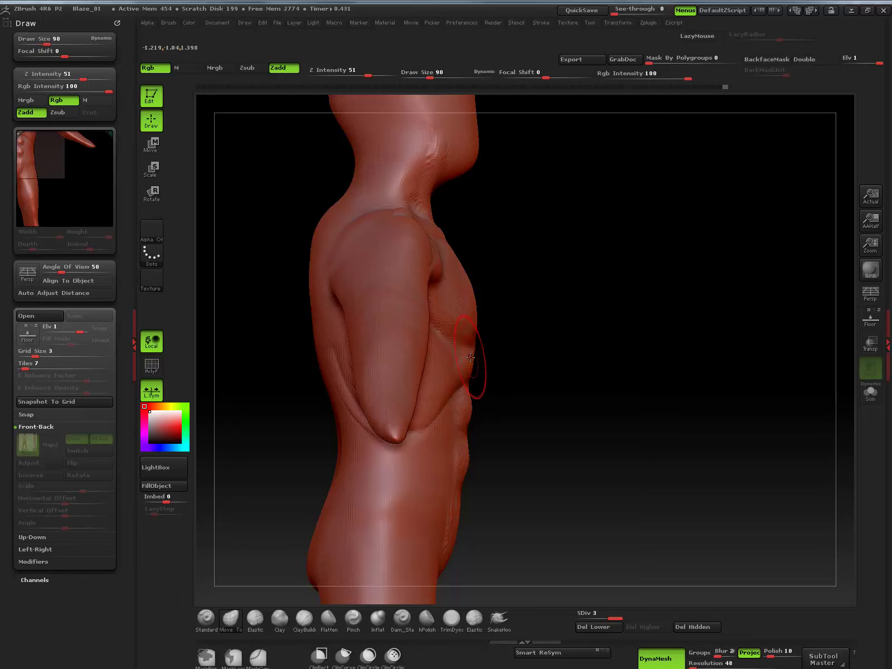
pyautogui.moveTo(472, 352)
pyautogui.mouseDown()
pyautogui.moveTo(480, 347)
pyautogui.moveTo(454, 364)
pyautogui.moveTo(463, 359)
pyautogui.mouseUp()
pyautogui.moveTo(513, 419); pyautogui.dragTo(481, 394)
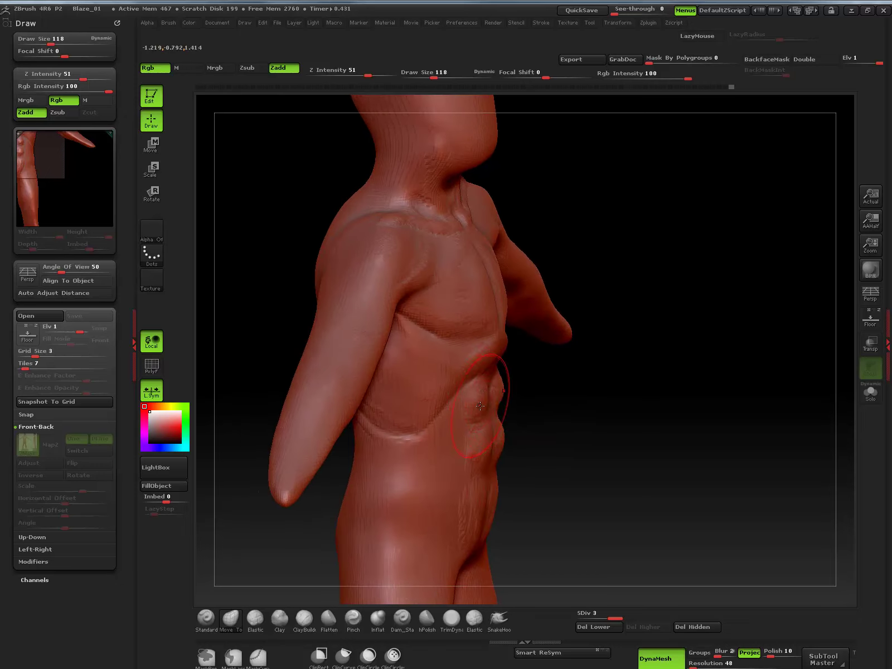
pyautogui.moveTo(480, 406); pyautogui.dragTo(470, 423, button='right')
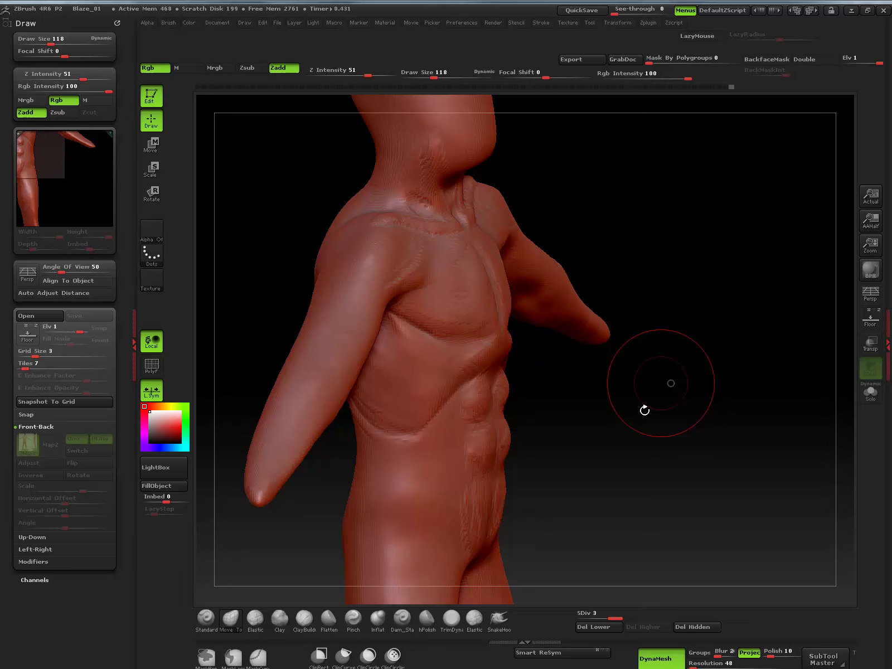
pyautogui.moveTo(643, 411); pyautogui.dragTo(615, 419)
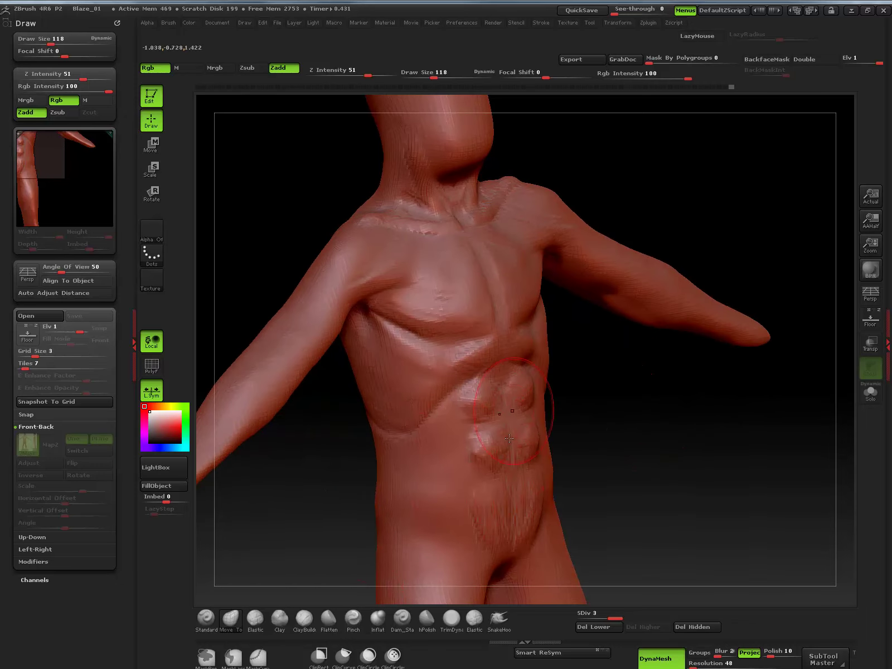
# - Build up the abdominal blocks with ClayBuildup at Draw Size 50 and smooth their transitions
pyautogui.click(303, 618)
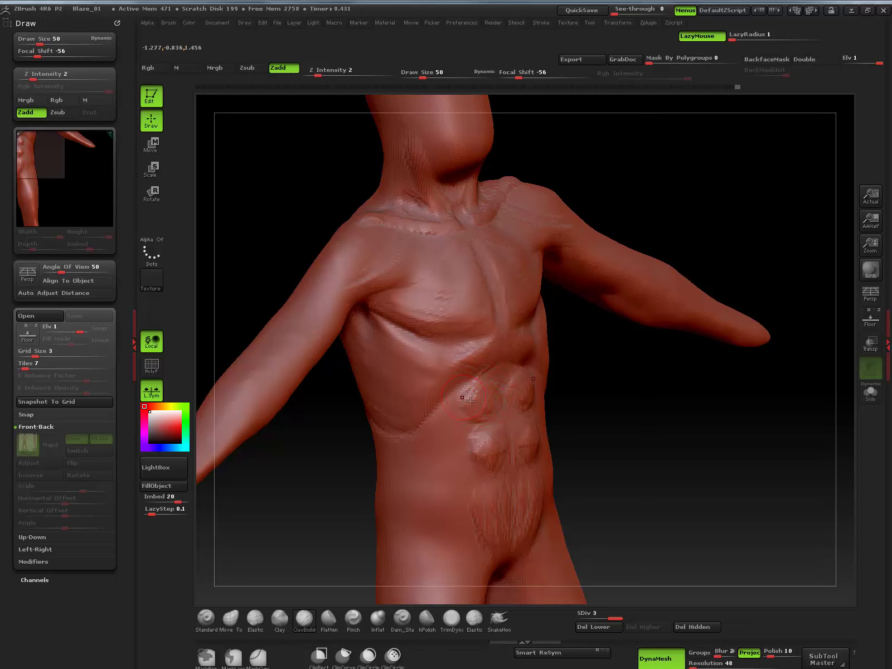
pyautogui.press('shift')
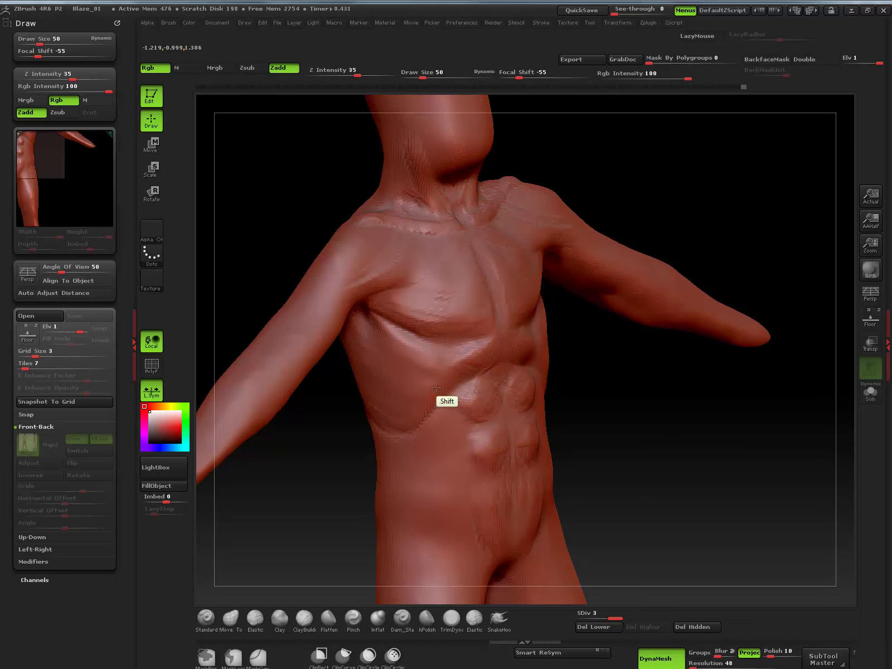
pyautogui.keyDown('shift'); pyautogui.moveTo(618, 400); pyautogui.dragTo(629, 373); pyautogui.keyUp('shift')
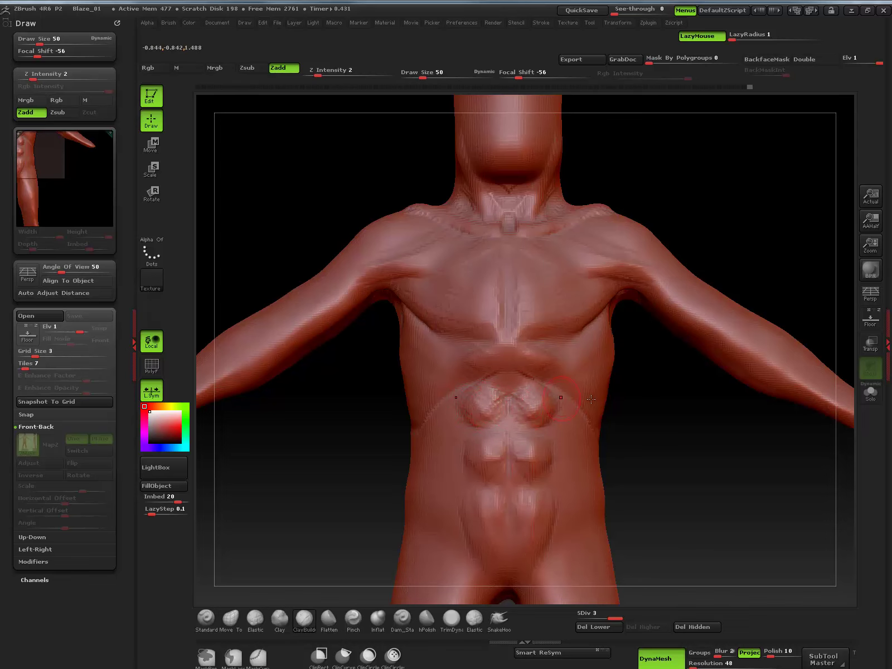
# - Build up the rib cage arch above the abdominals with ClayBuildup at Draw Size 38 and flatten it with TrimDynamic at Draw Size 30
pyautogui.moveTo(646, 413); pyautogui.dragTo(634, 349)
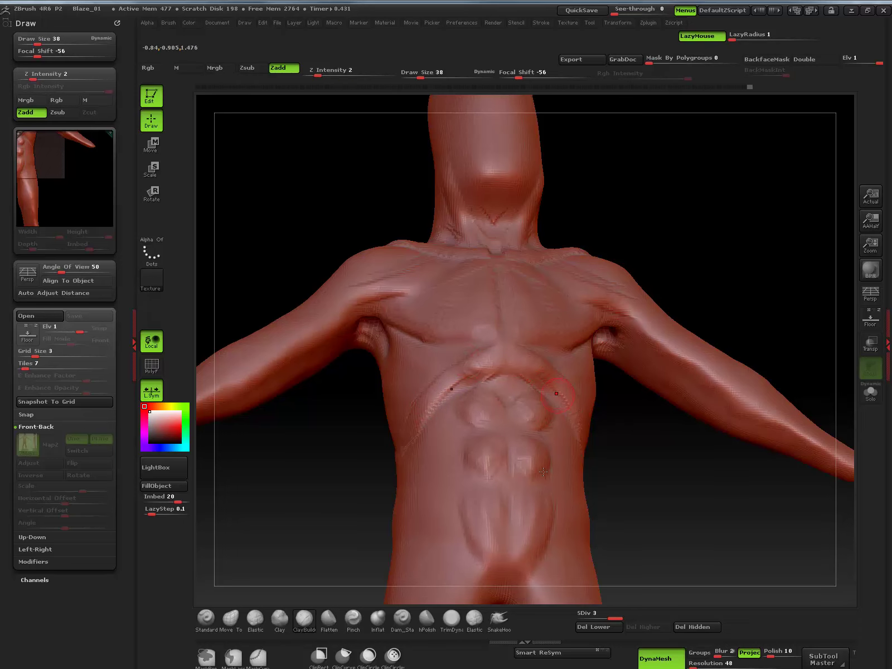
pyautogui.click(453, 620)
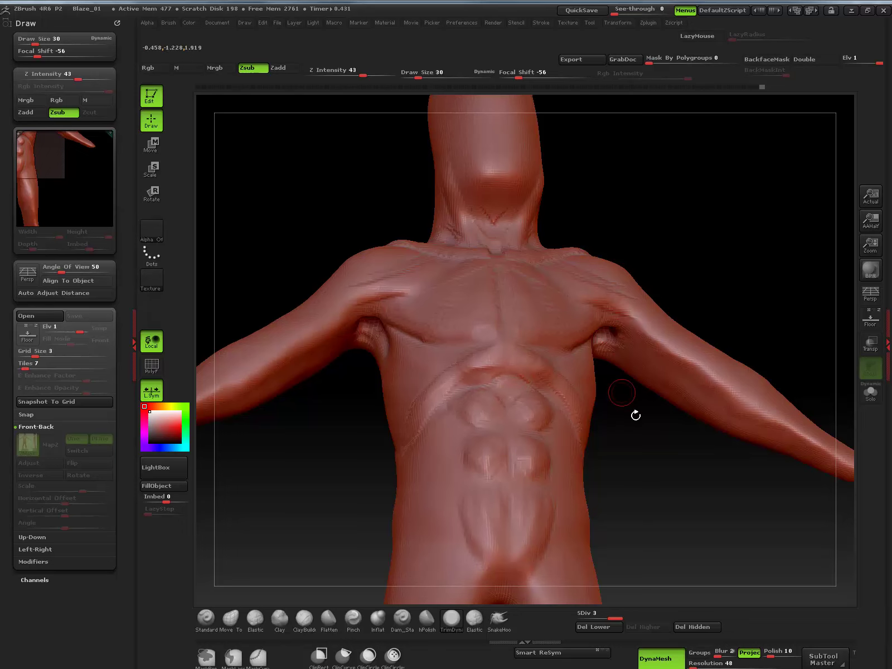
pyautogui.moveTo(636, 415)
pyautogui.mouseDown()
pyautogui.moveTo(639, 446)
pyautogui.moveTo(638, 406)
pyautogui.moveTo(619, 390)
pyautogui.moveTo(647, 502)
pyautogui.moveTo(653, 425)
pyautogui.moveTo(664, 429)
pyautogui.mouseUp()
# - Refine the side of the rib cage beside the upper abdominals with ClayBuildup at Draw Size 30 and Z Intensity 2
pyautogui.click(305, 618)
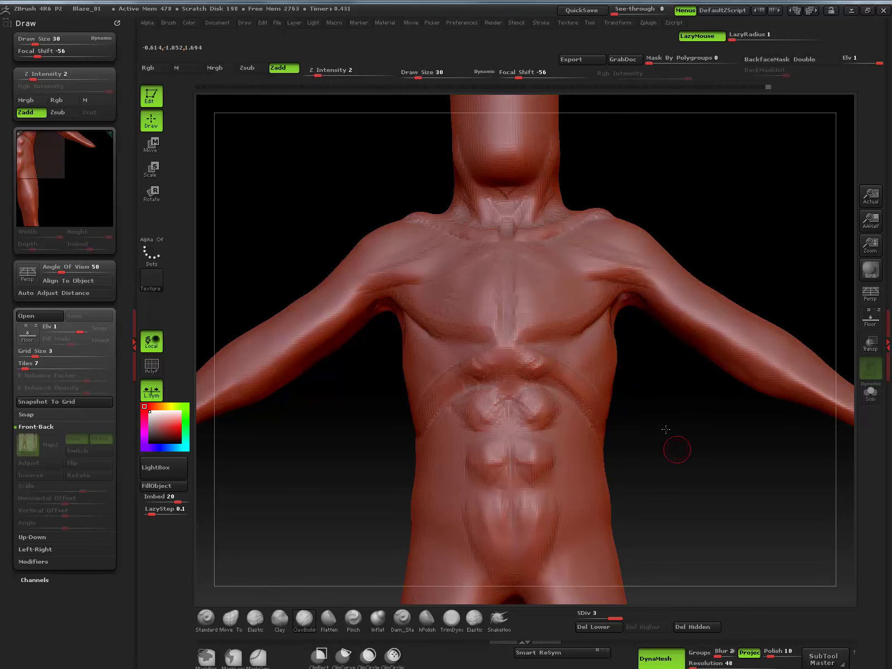
pyautogui.moveTo(673, 453)
pyautogui.mouseDown()
pyautogui.moveTo(673, 437)
pyautogui.moveTo(647, 428)
pyautogui.moveTo(639, 486)
pyautogui.moveTo(649, 415)
pyautogui.moveTo(597, 426)
pyautogui.moveTo(401, 518)
pyautogui.mouseUp()
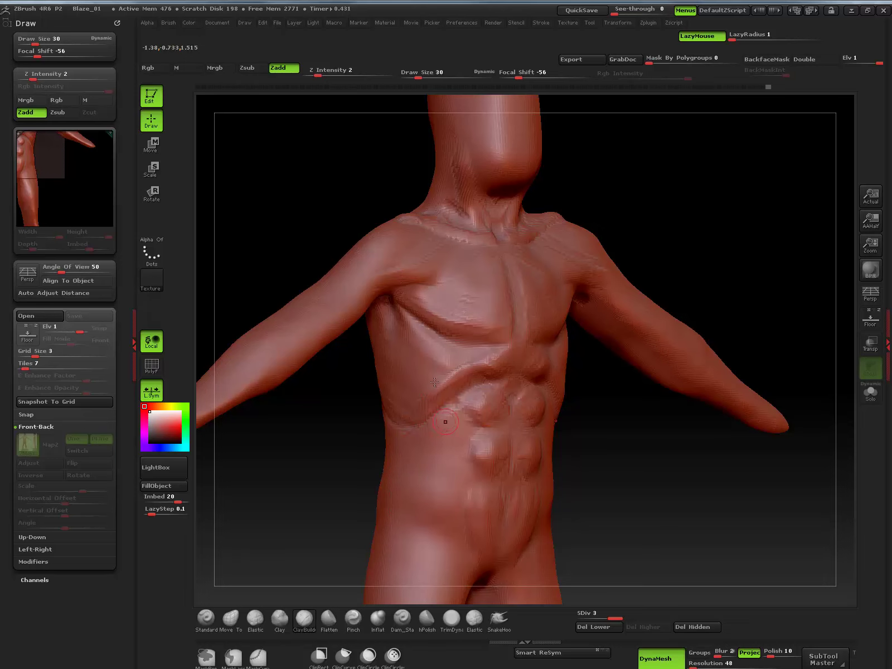
pyautogui.moveTo(641, 454)
pyautogui.mouseDown()
pyautogui.moveTo(611, 452)
pyautogui.moveTo(633, 453)
pyautogui.moveTo(624, 455)
pyautogui.mouseUp()
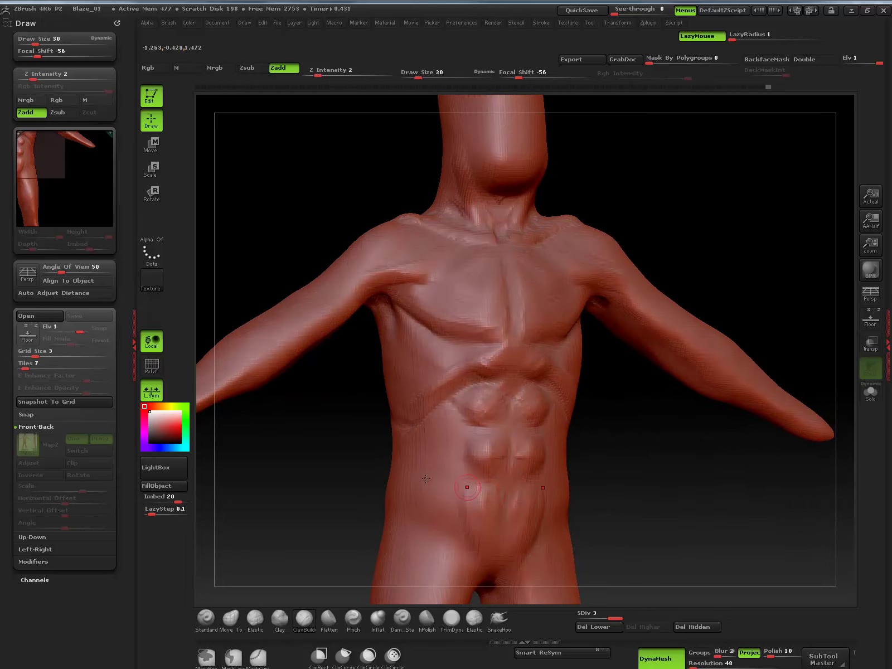